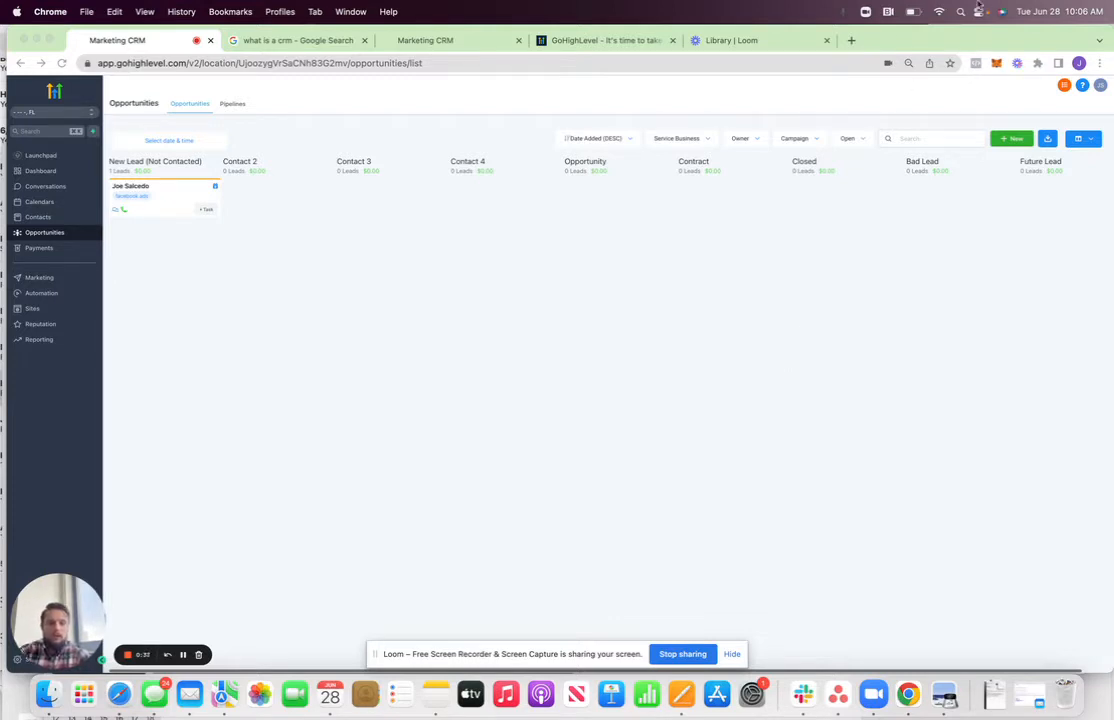
Open gohighlevel.com in a new browser tab and go to the app login to reach the agency dashboard.
{"action": "left_click", "coordinate": [851, 41]}
{"action": "type", "text": "go"}
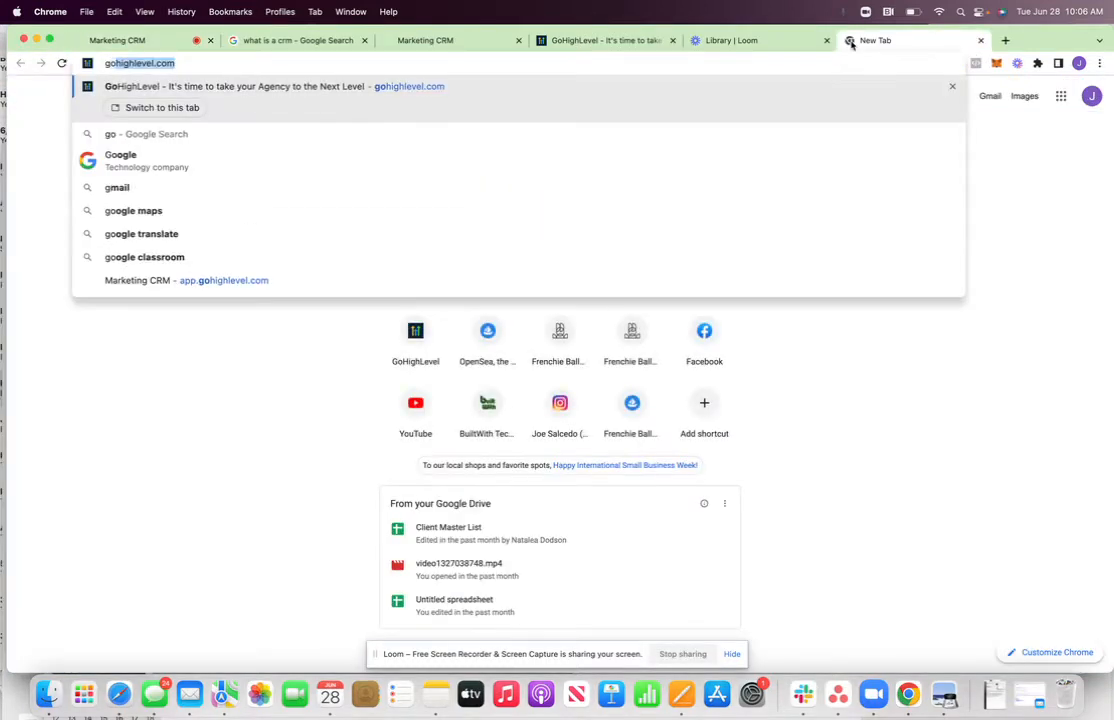
{"action": "type", "text": "highleve"}
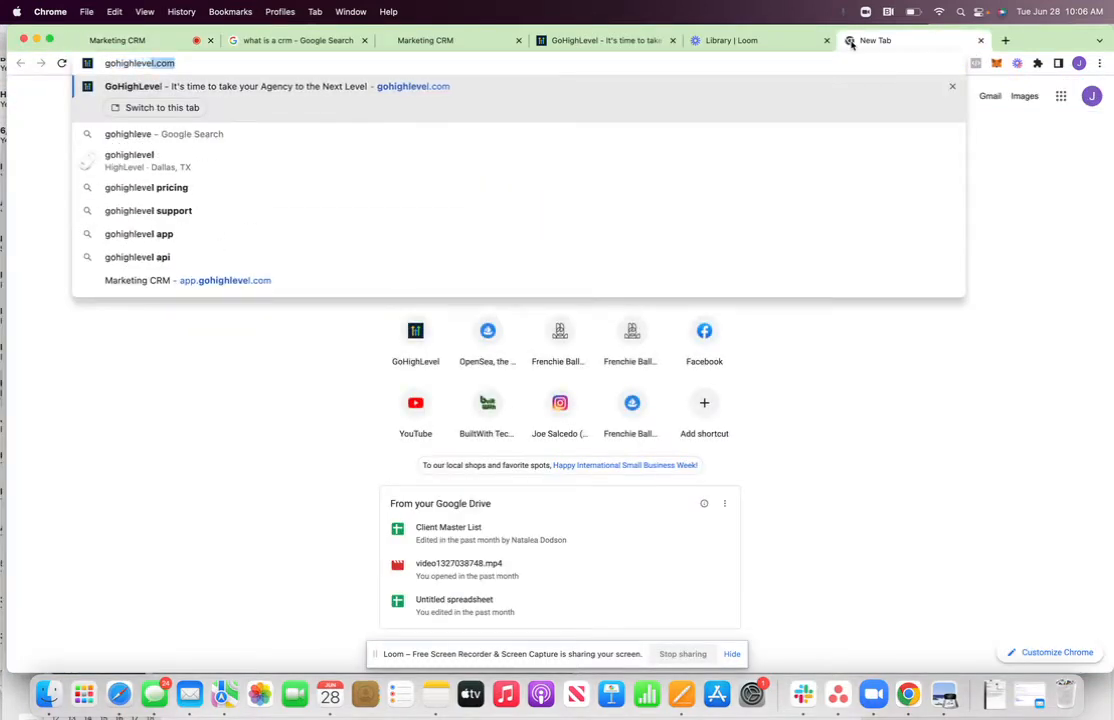
{"action": "type", "text": "l.com"}
{"action": "key", "text": "Return"}
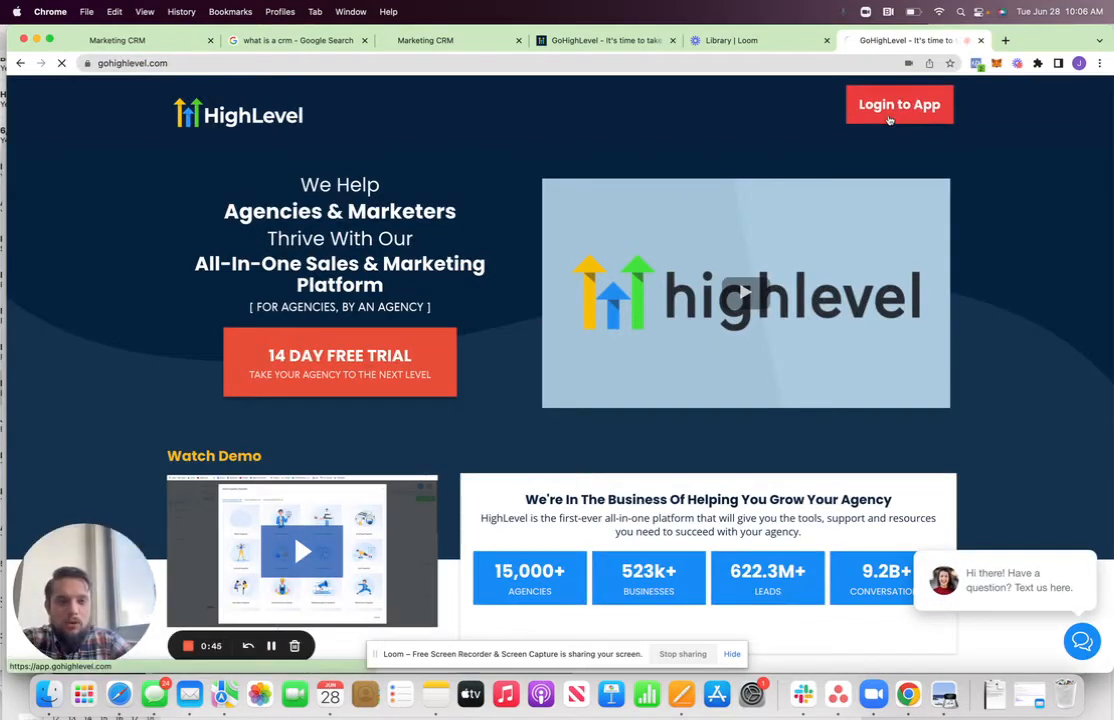
{"action": "left_click", "coordinate": [889, 118]}
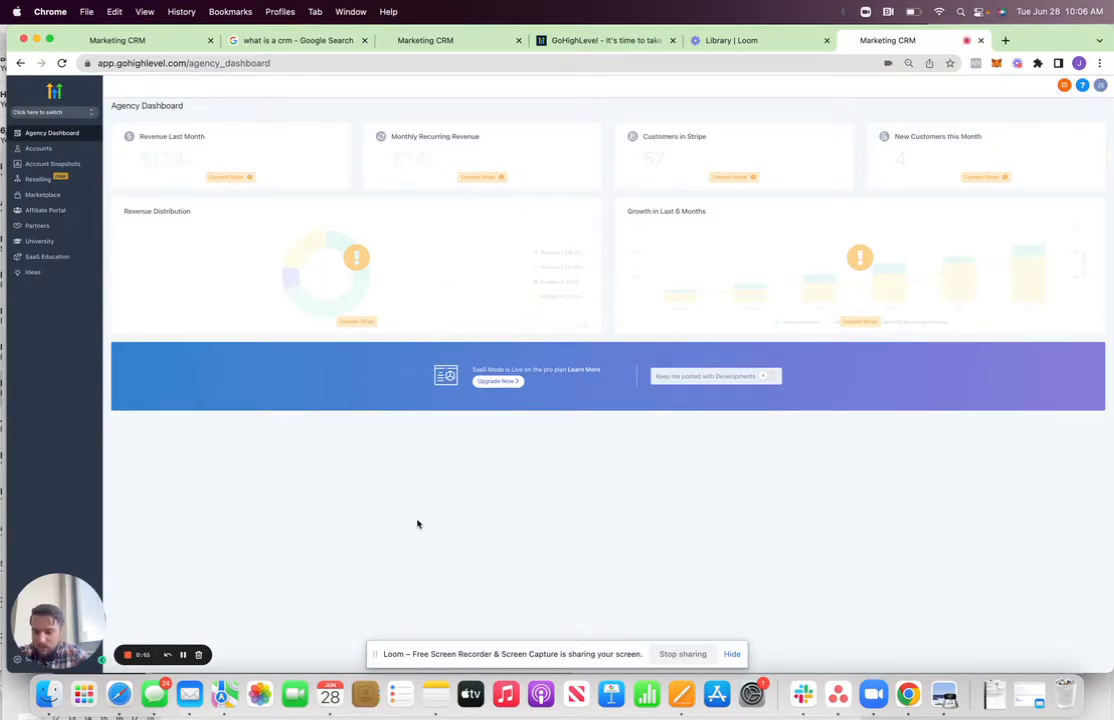
Return to the sub-account's CRM page and review its dashboard, including the funnel, stages distribution and manual actions.
{"action": "left_click", "coordinate": [152, 40]}
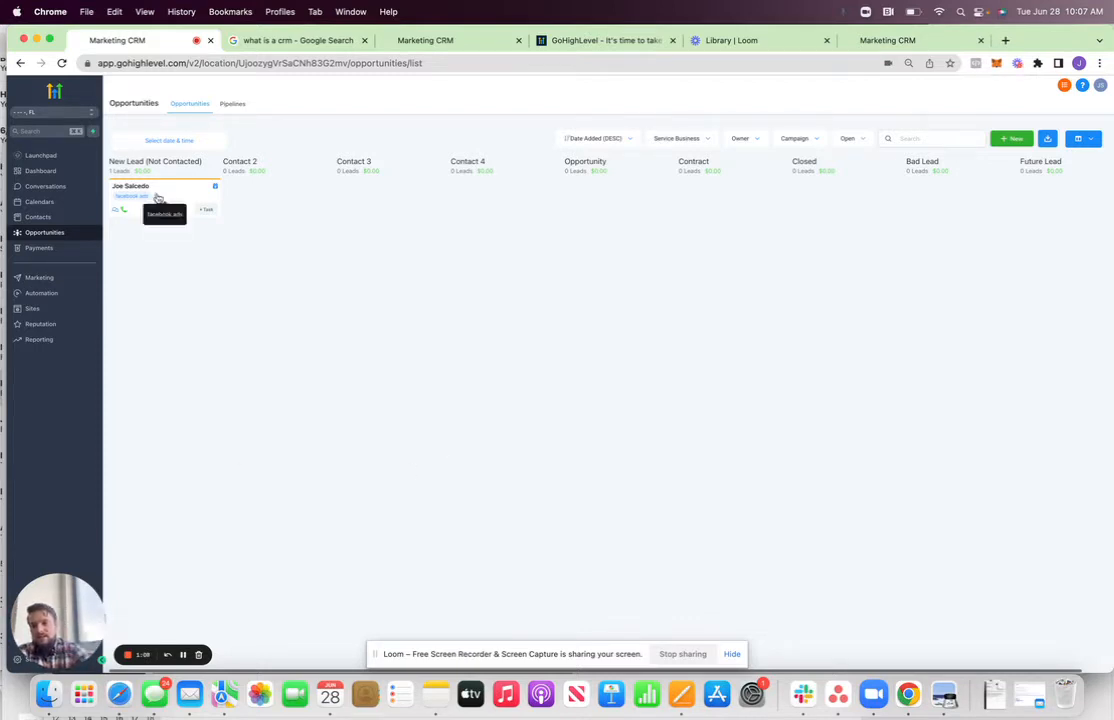
{"action": "left_click", "coordinate": [45, 171]}
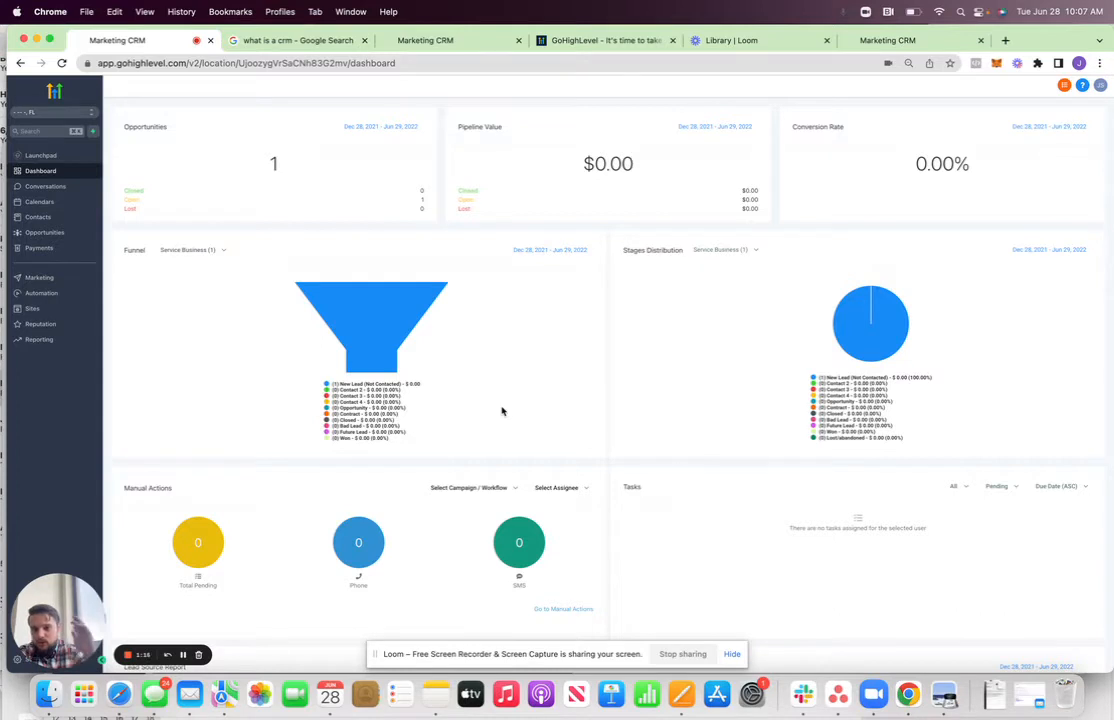
{"action": "scroll", "coordinate": [502, 411], "scroll_direction": "down", "scroll_amount": 1}
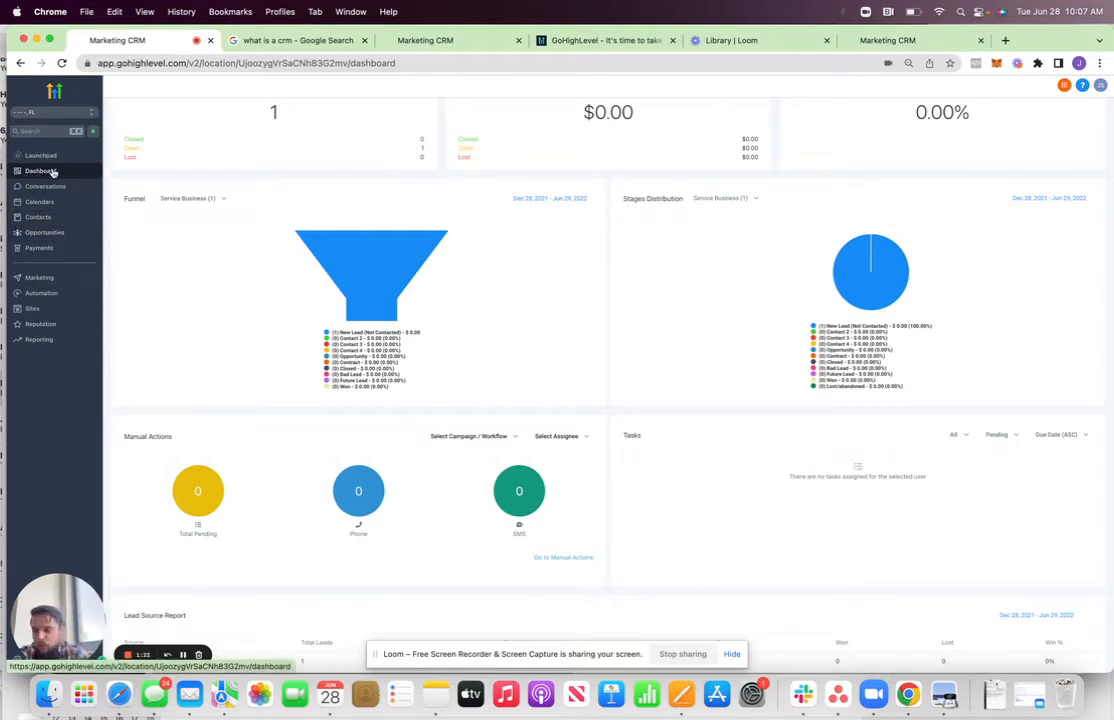
Open the lead's opportunity from the New Lead (Not Contacted) stage and review its contact details and notes.
{"action": "left_click", "coordinate": [58, 232]}
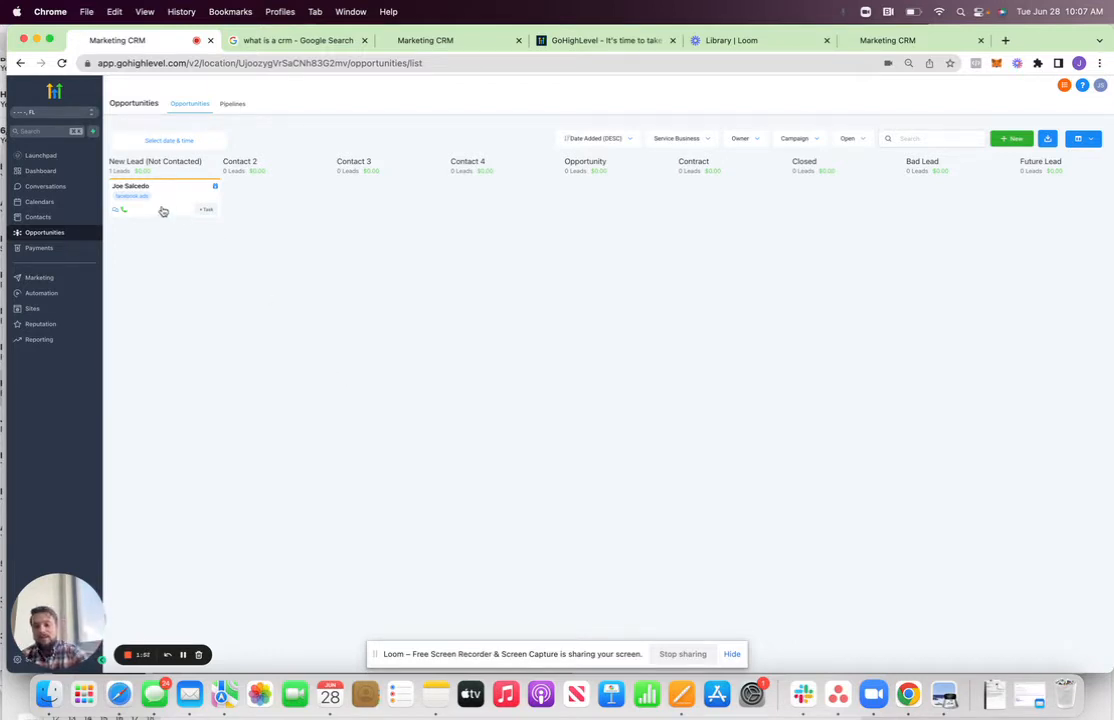
{"action": "left_click", "coordinate": [142, 185]}
{"action": "left_click", "coordinate": [693, 103]}
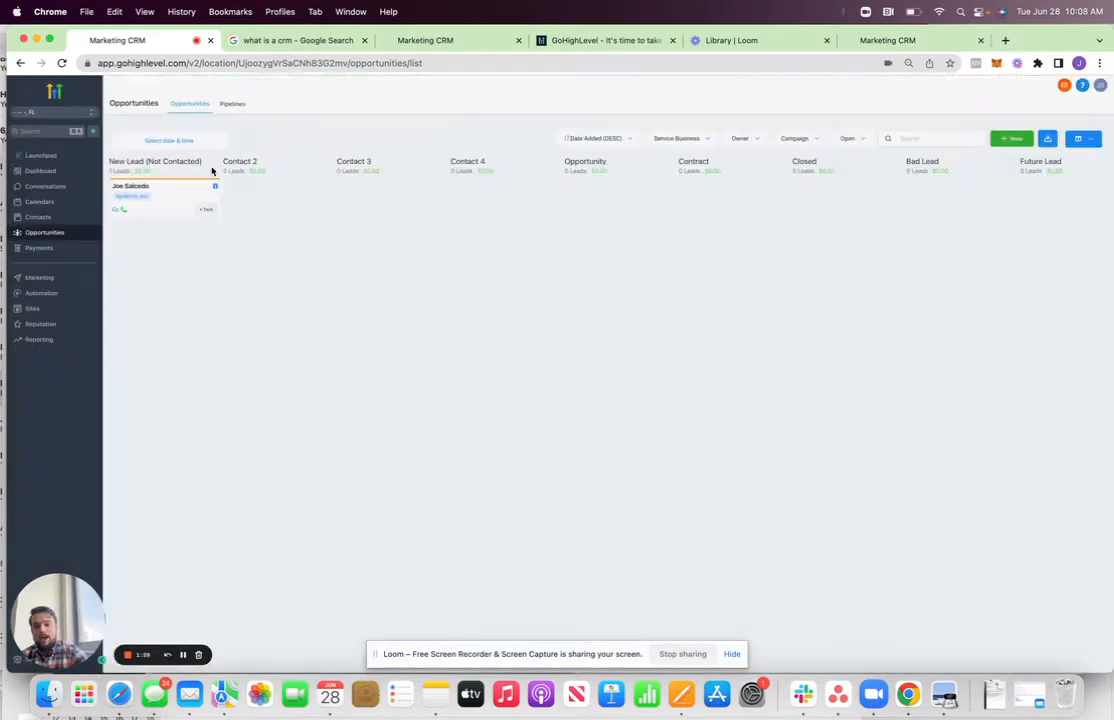
{"action": "left_click", "coordinate": [180, 198]}
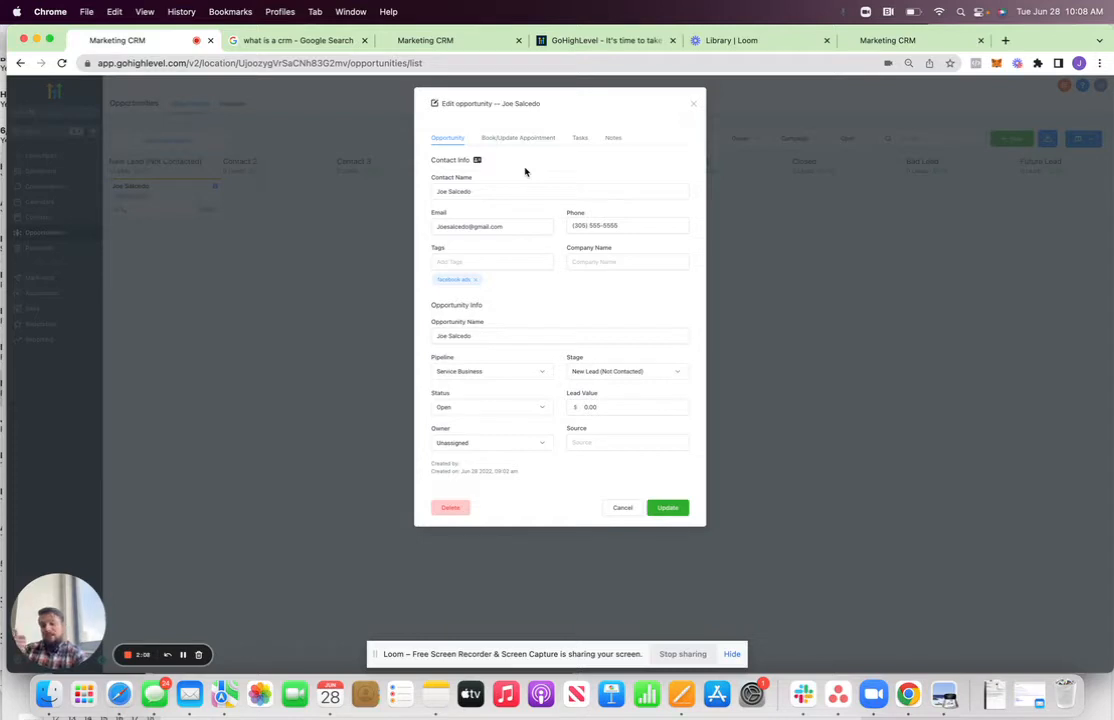
{"action": "left_click", "coordinate": [613, 139]}
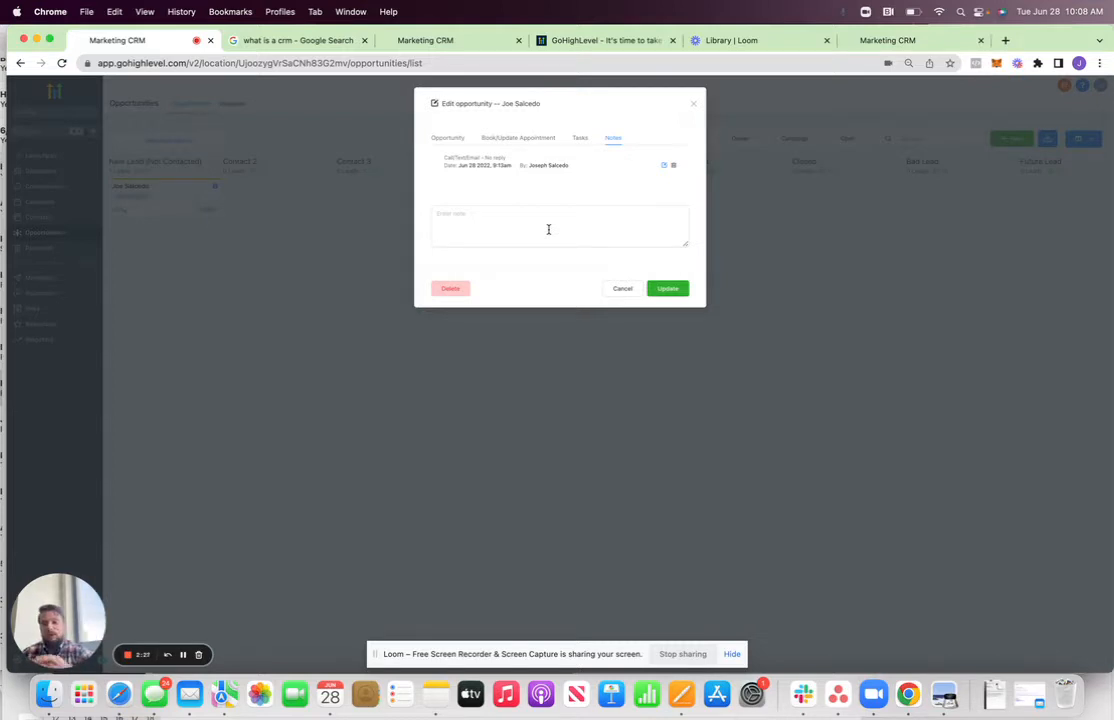
{"action": "left_click", "coordinate": [448, 139]}
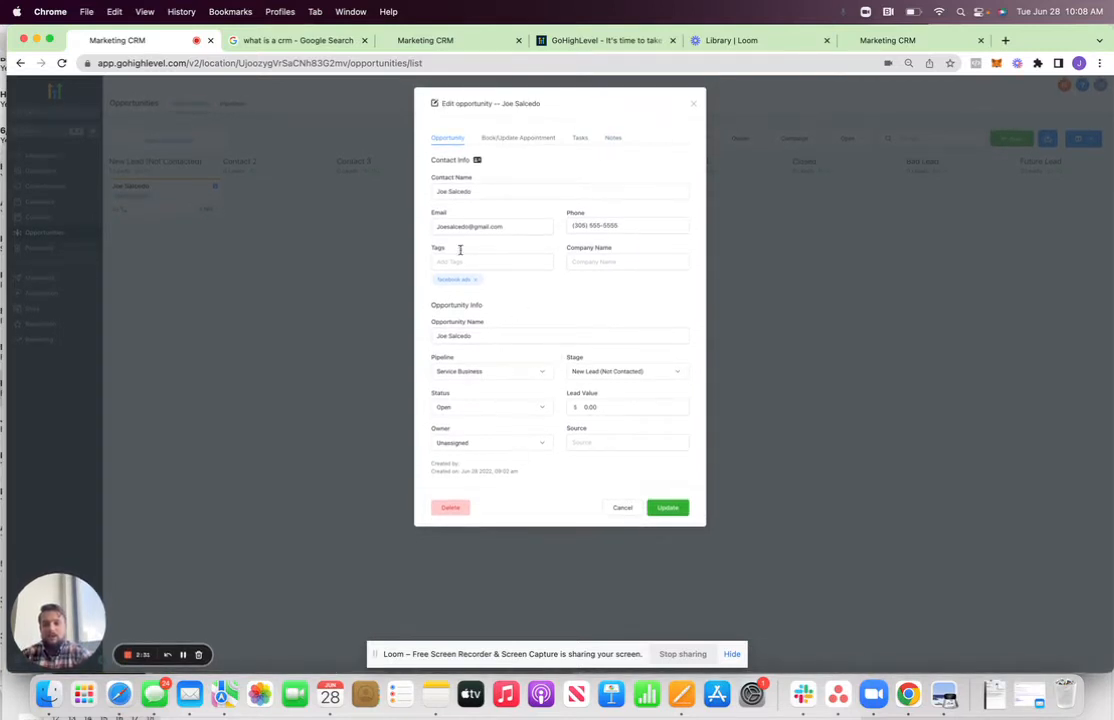
{"action": "left_click", "coordinate": [613, 139]}
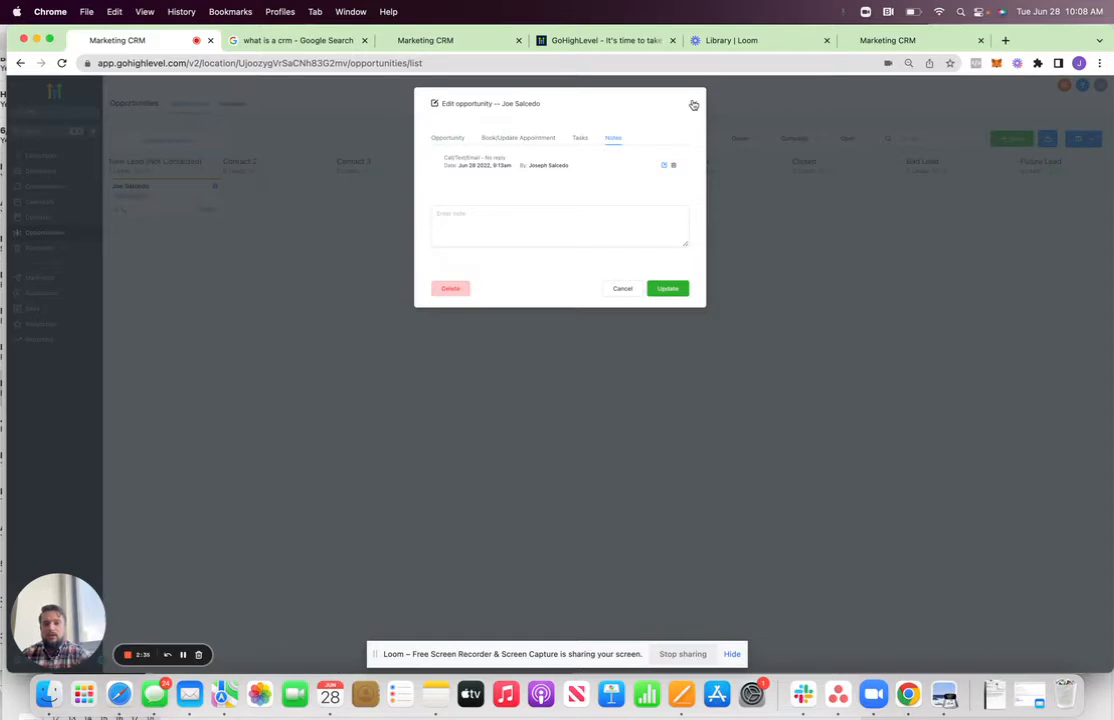
{"action": "left_click", "coordinate": [693, 105]}
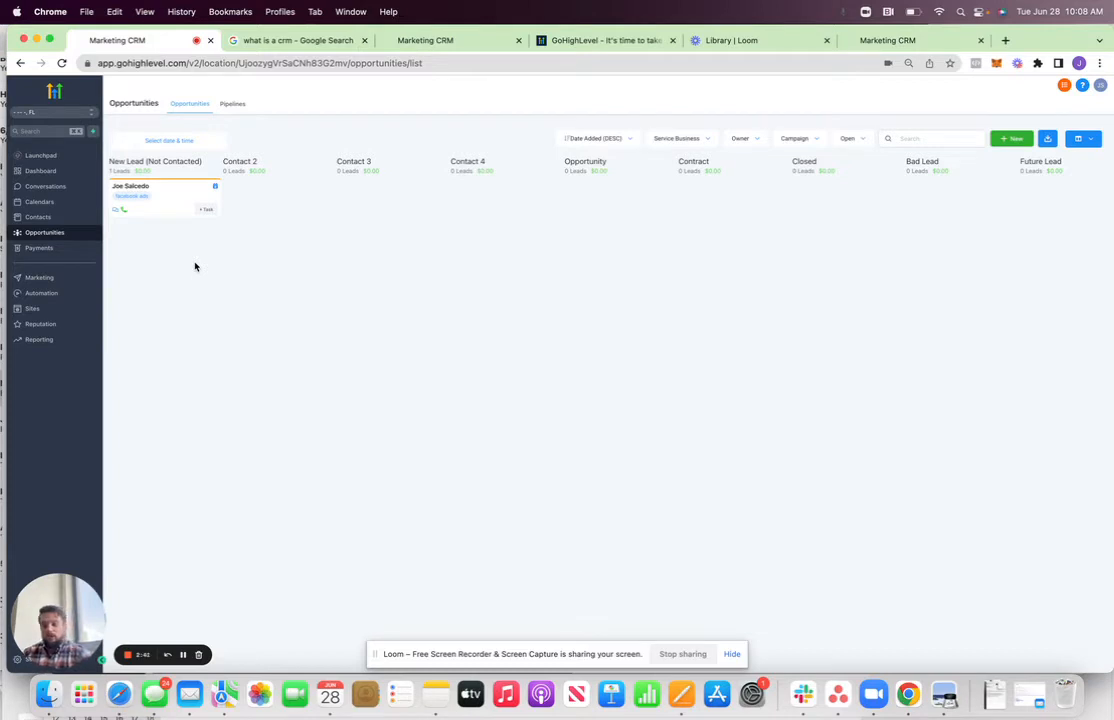
{"action": "left_click", "coordinate": [152, 186]}
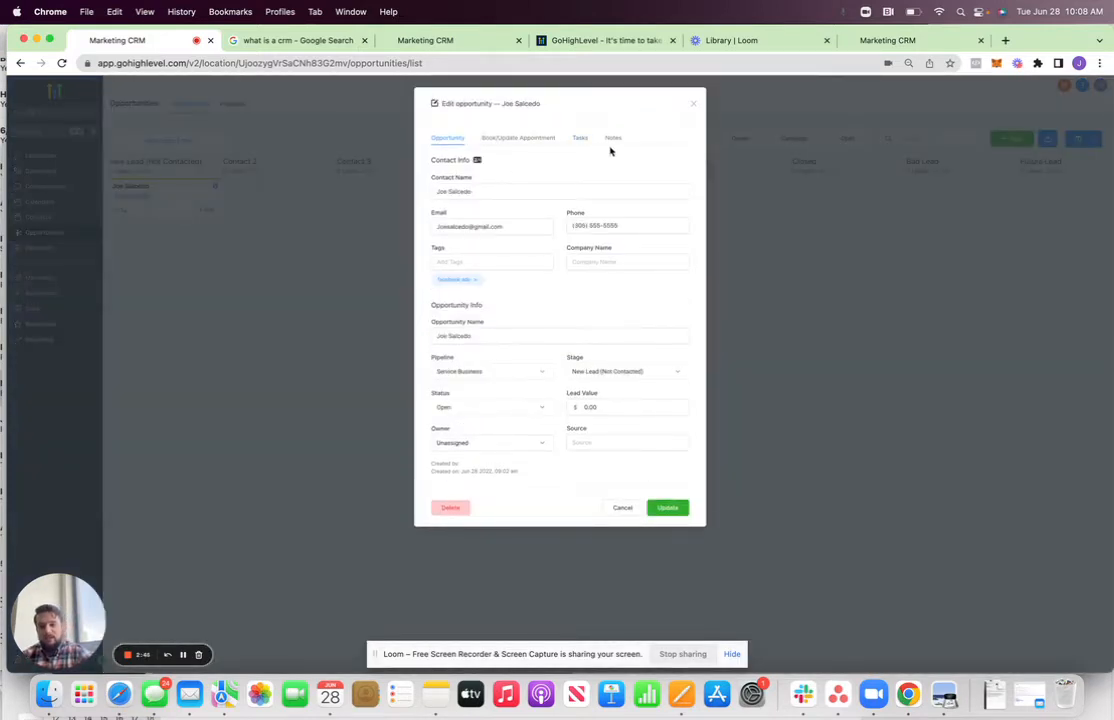
{"action": "left_click", "coordinate": [613, 139]}
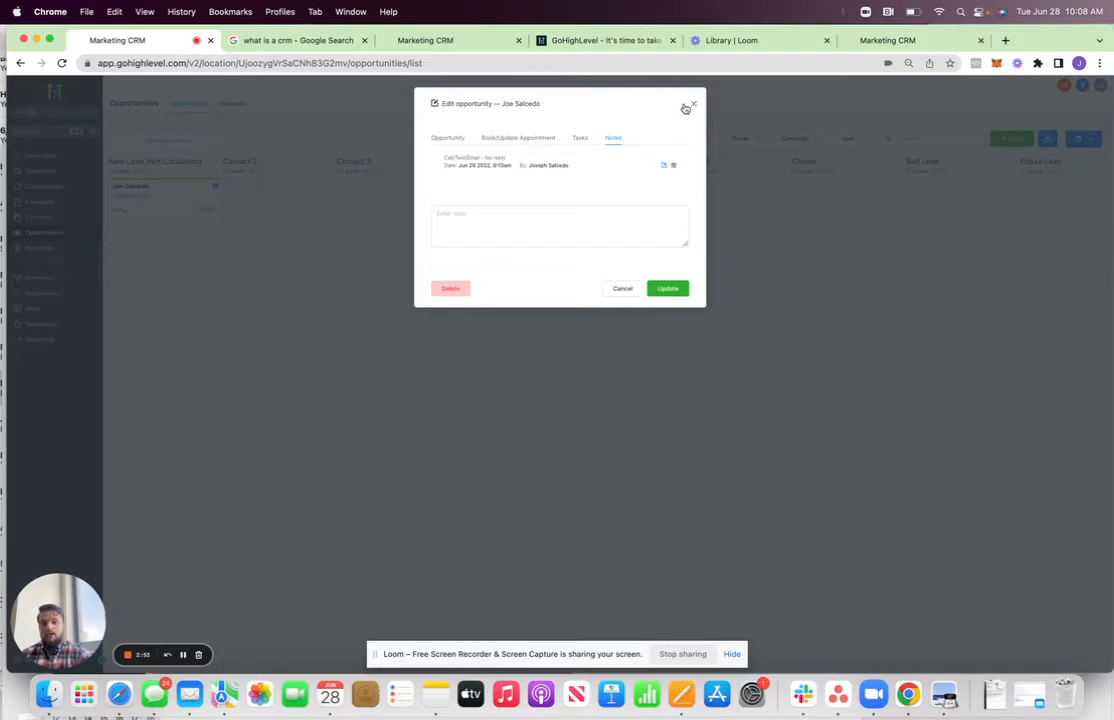
{"action": "left_click", "coordinate": [507, 228]}
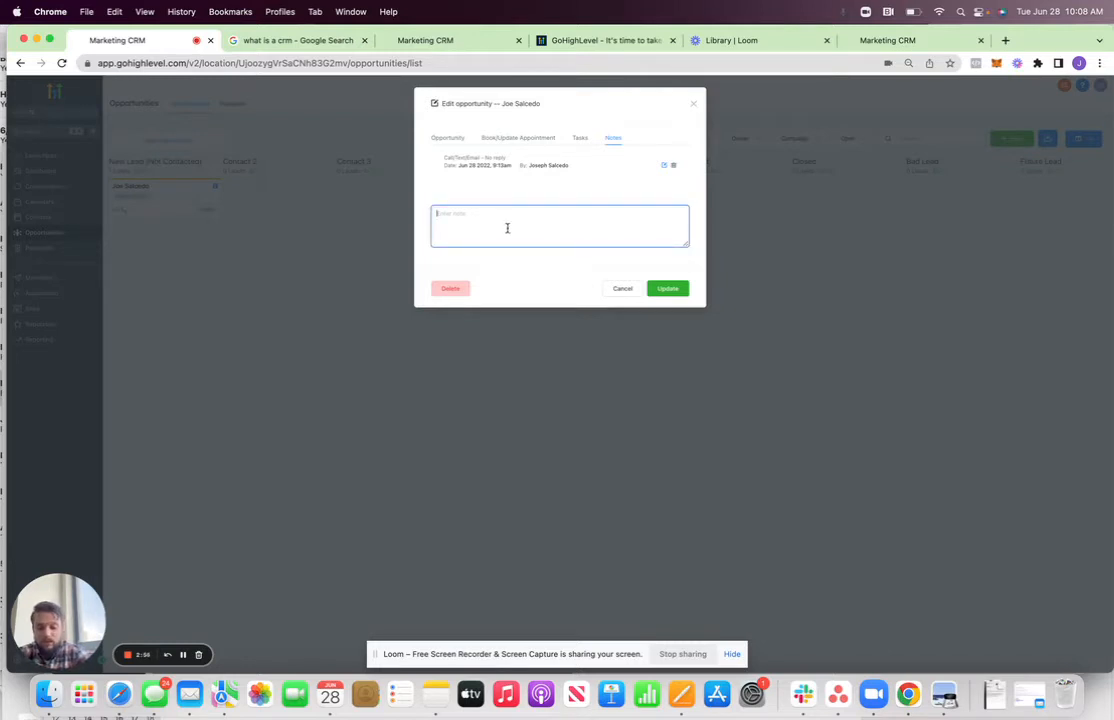
{"action": "type", "text": "Call"}
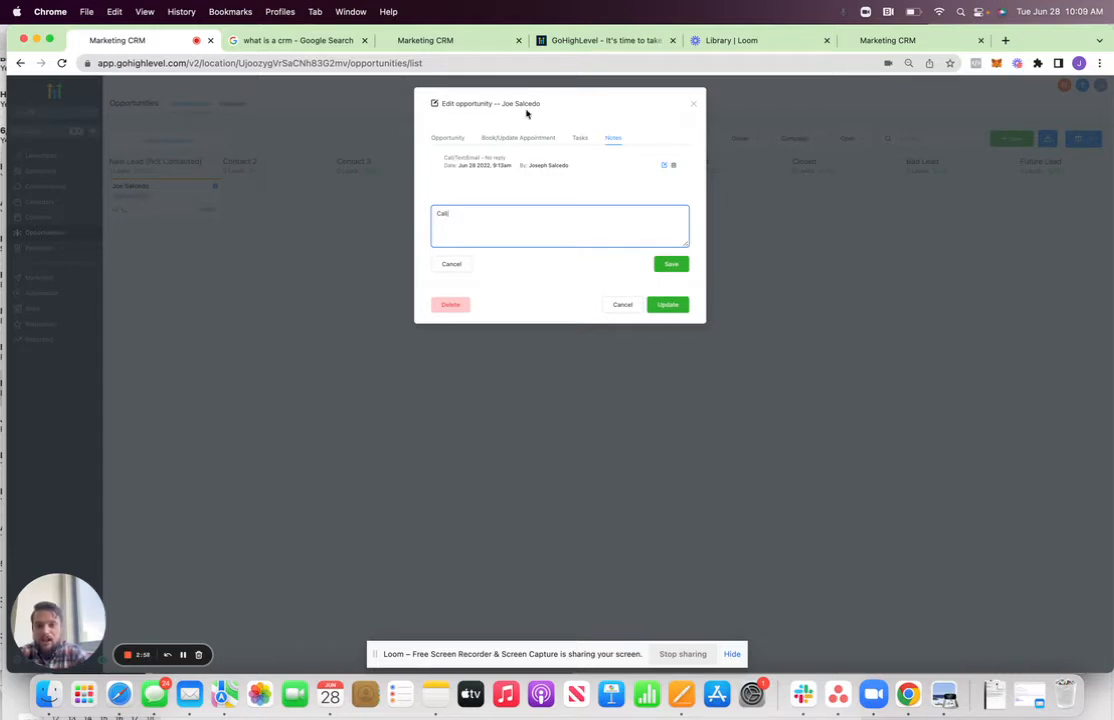
{"action": "triple_click", "coordinate": [475, 158]}
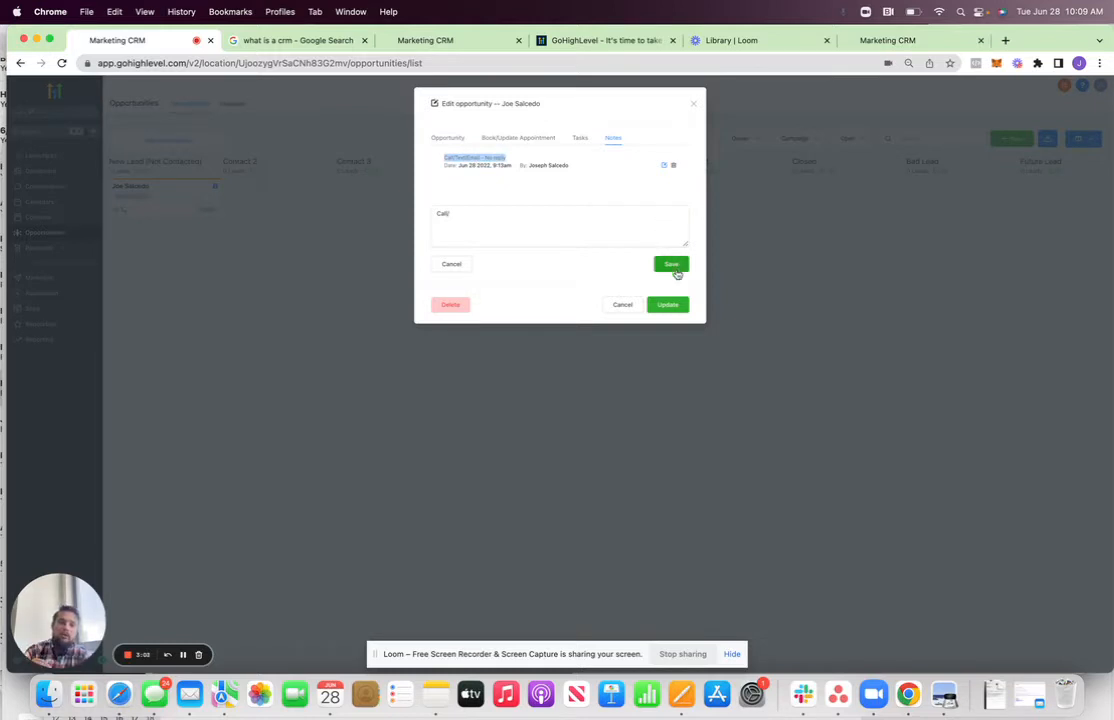
{"action": "left_click", "coordinate": [693, 104]}
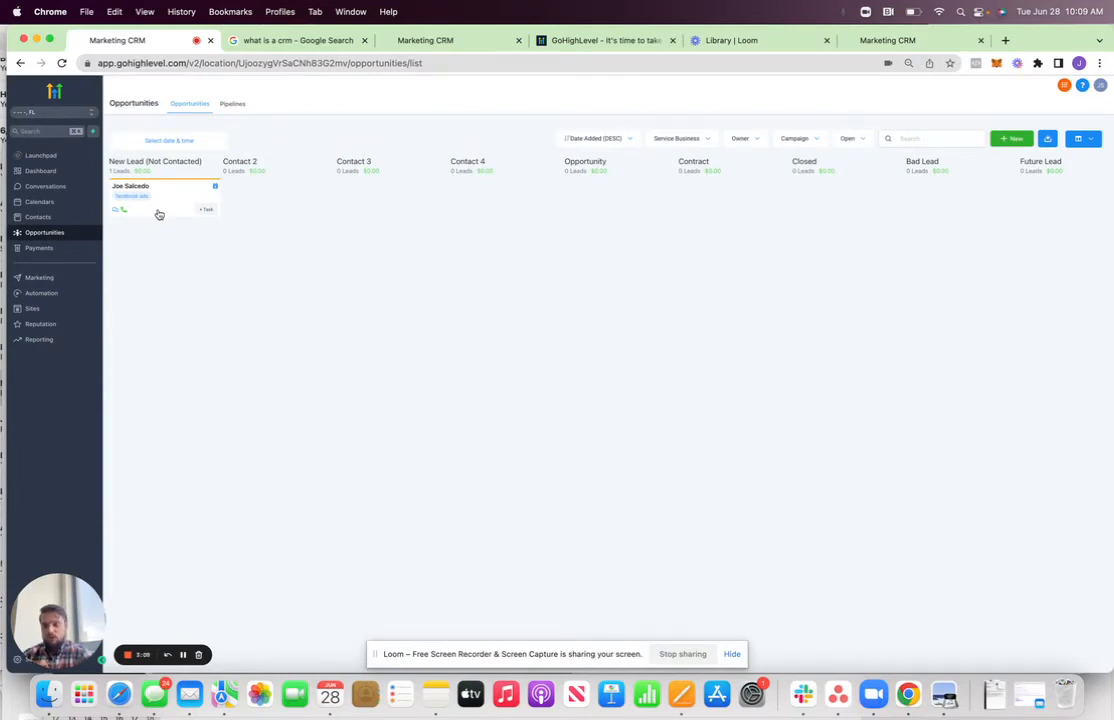
Move the lead's card from New Lead (Not Contacted) to the Contact 2 stage and on to Contact 3.
{"action": "left_click_drag", "start_coordinate": [158, 214], "coordinate": [259, 216]}
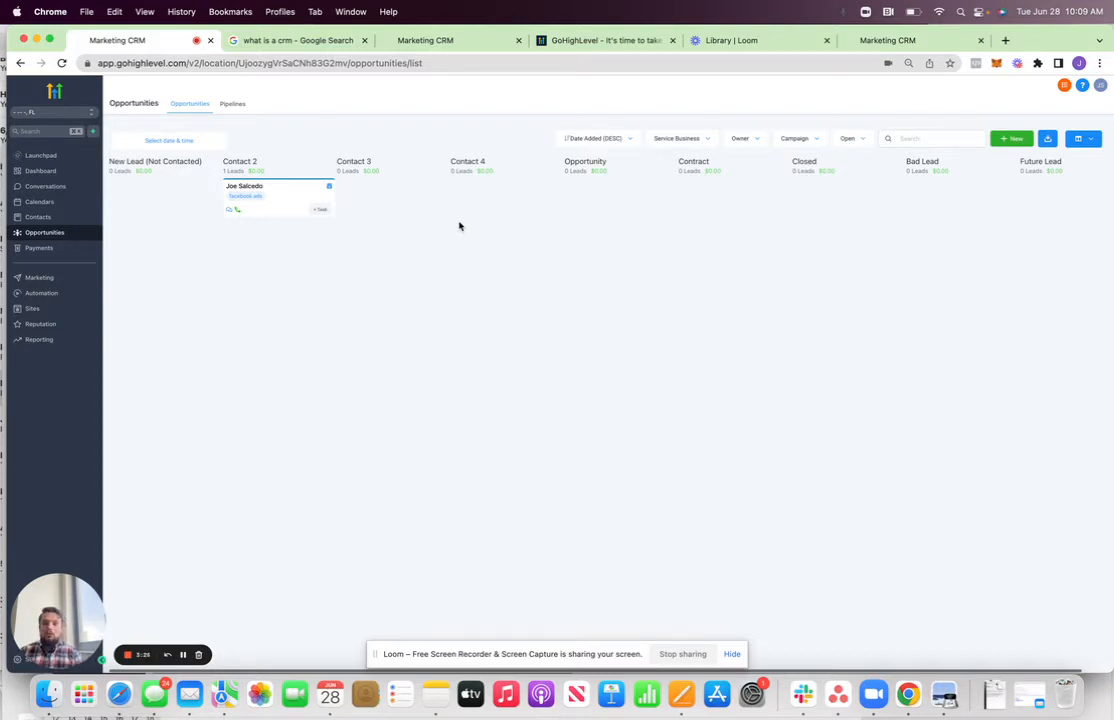
{"action": "left_click_drag", "start_coordinate": [288, 210], "coordinate": [306, 227]}
{"action": "left_click_drag", "start_coordinate": [367, 213], "coordinate": [410, 208]}
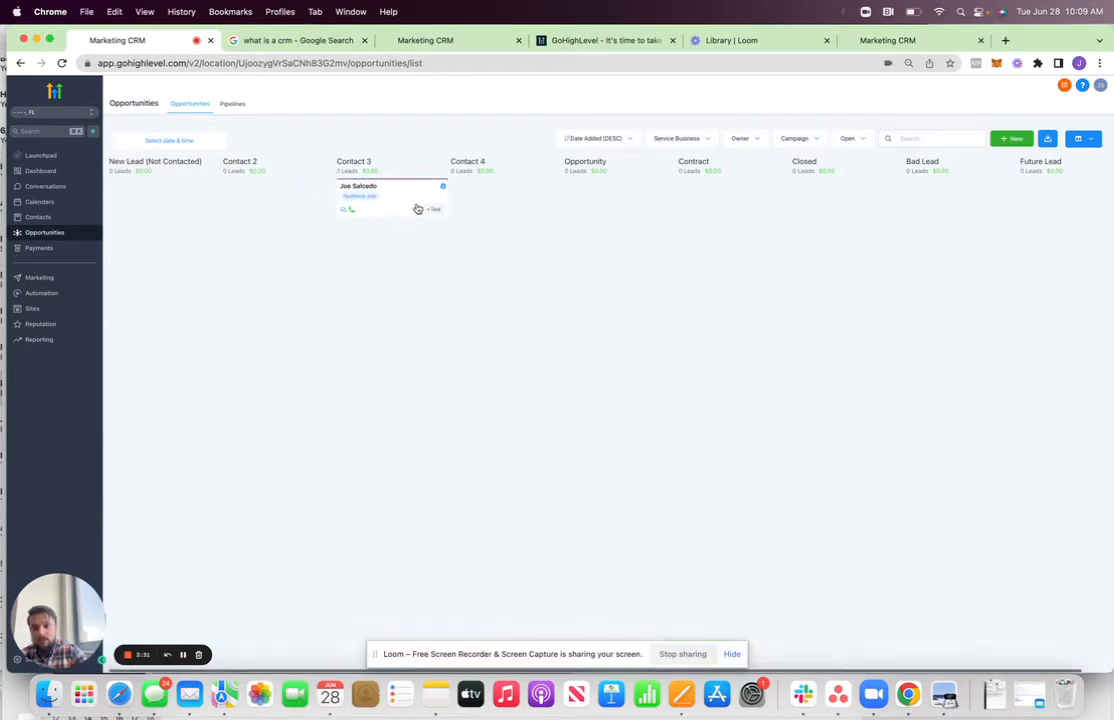
Add the note "call/text/email - no reply" to the lead in Contact 3, save it and update the opportunity.
{"action": "left_click", "coordinate": [393, 206]}
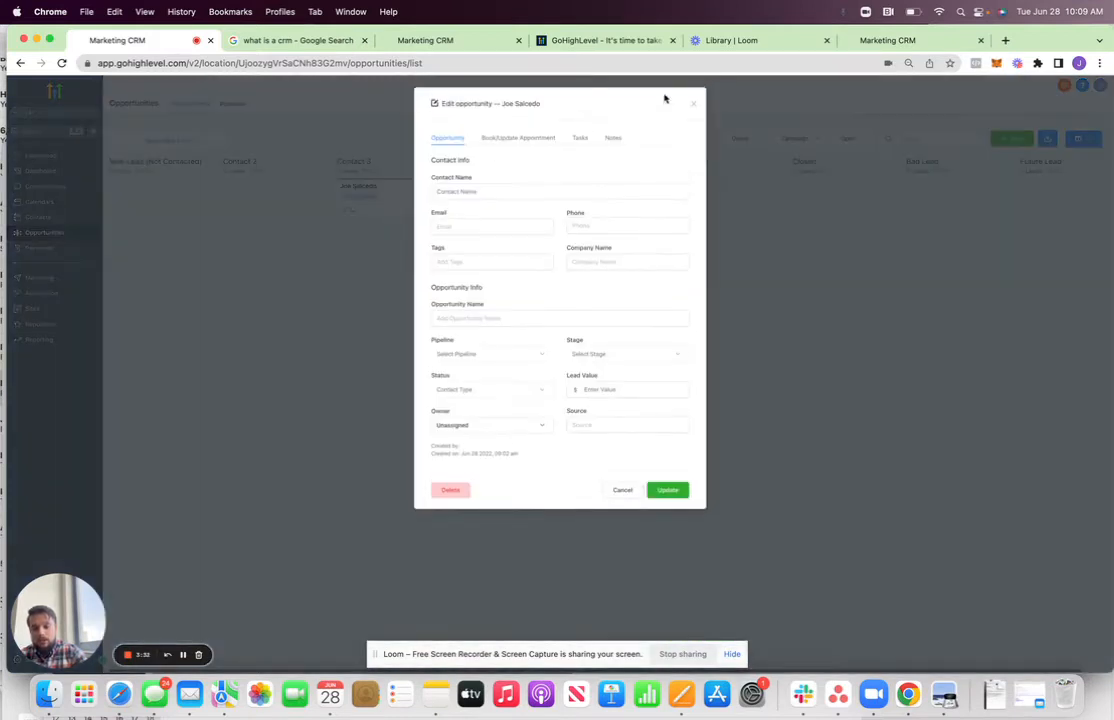
{"action": "left_click", "coordinate": [613, 139]}
{"action": "left_click", "coordinate": [503, 229]}
{"action": "type", "text": "Cal"}
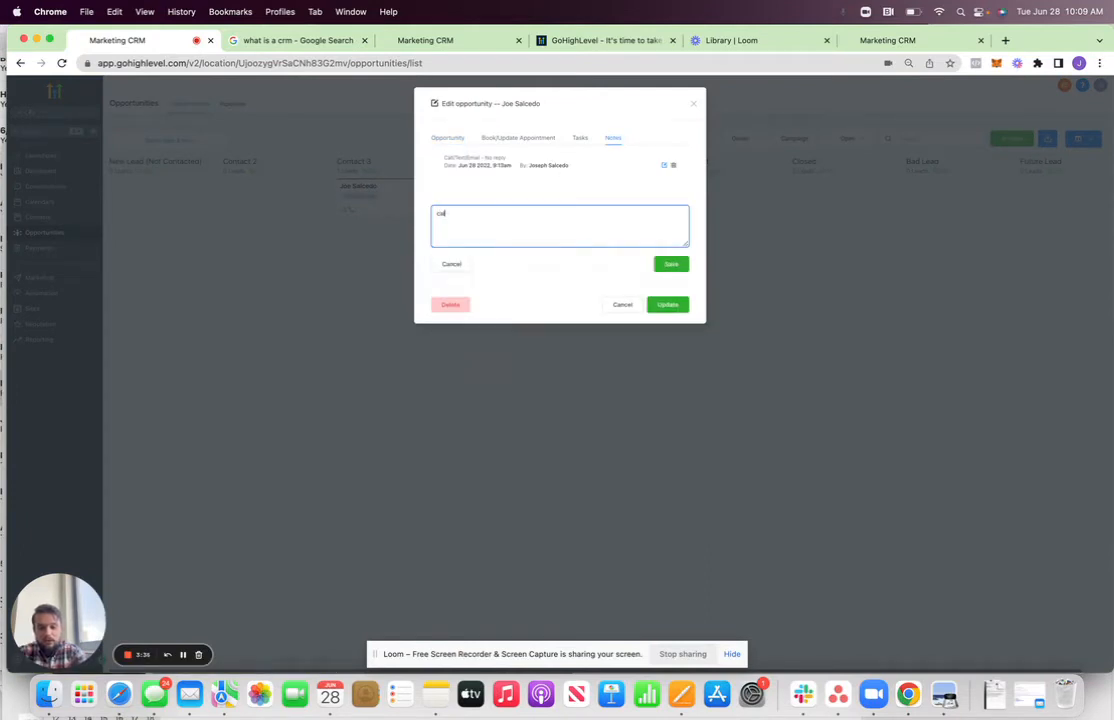
{"action": "type", "text": "l/Text/Ema"}
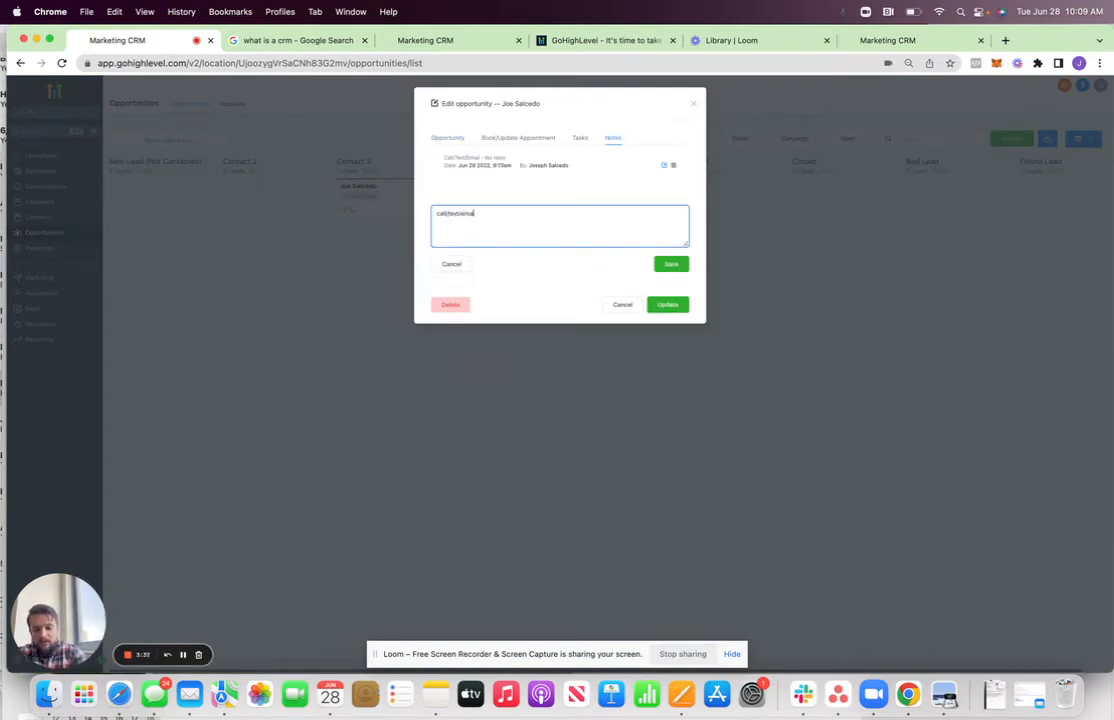
{"action": "type", "text": "il - No reply"}
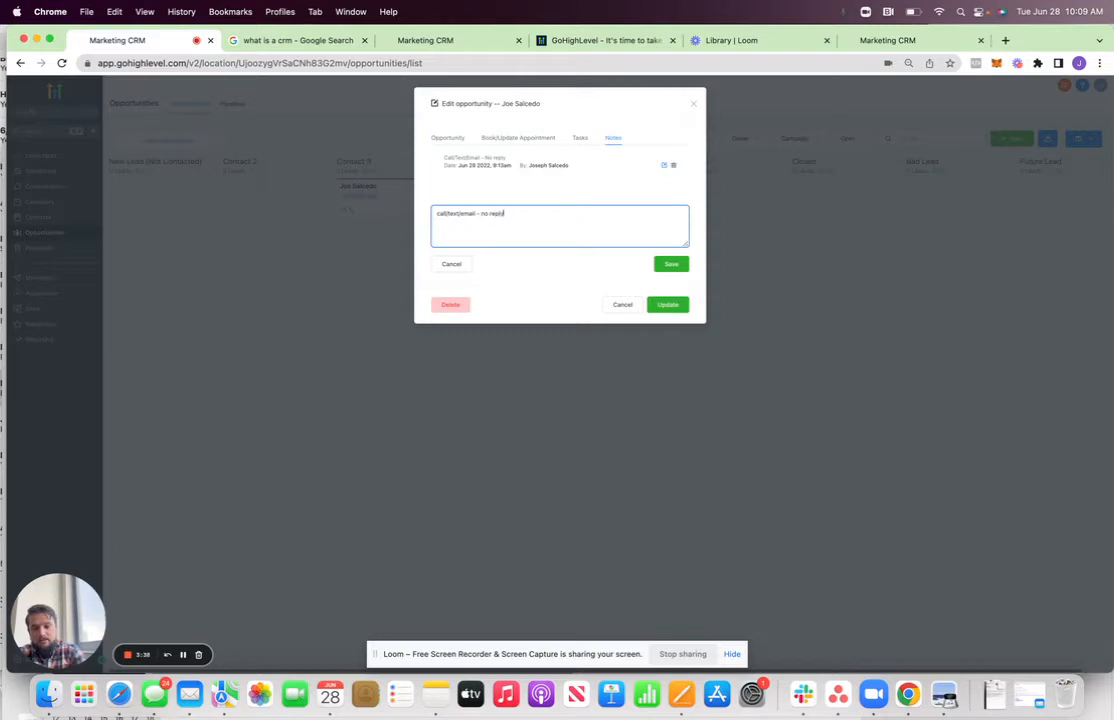
{"action": "left_click", "coordinate": [674, 267]}
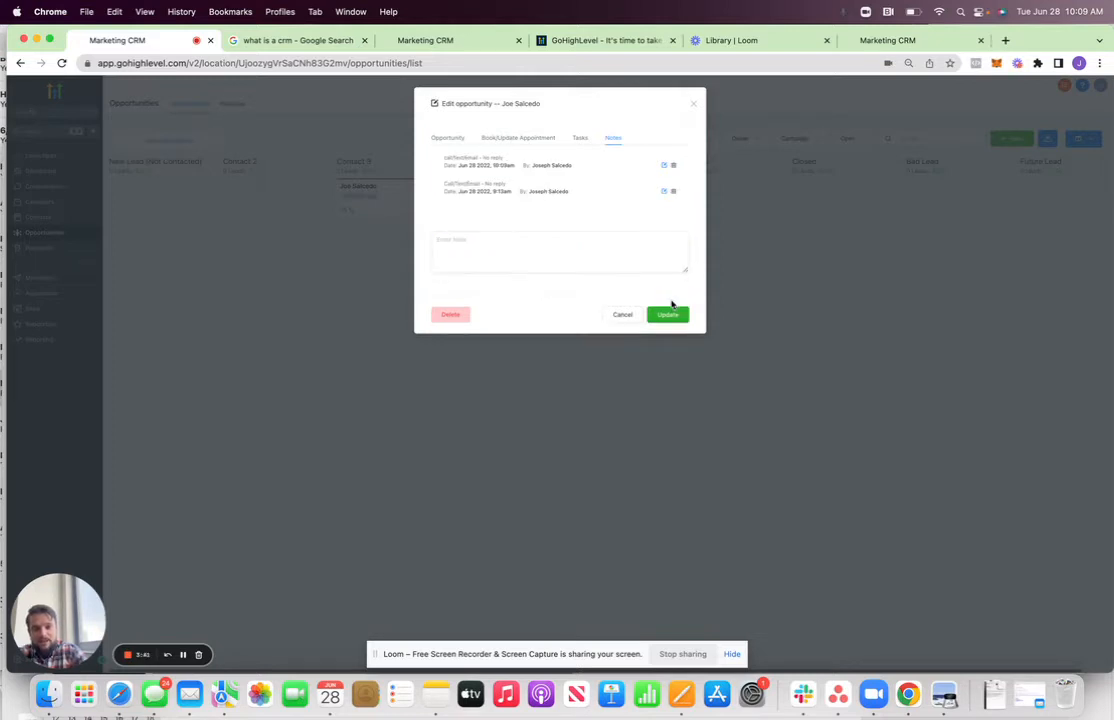
{"action": "left_click", "coordinate": [668, 314]}
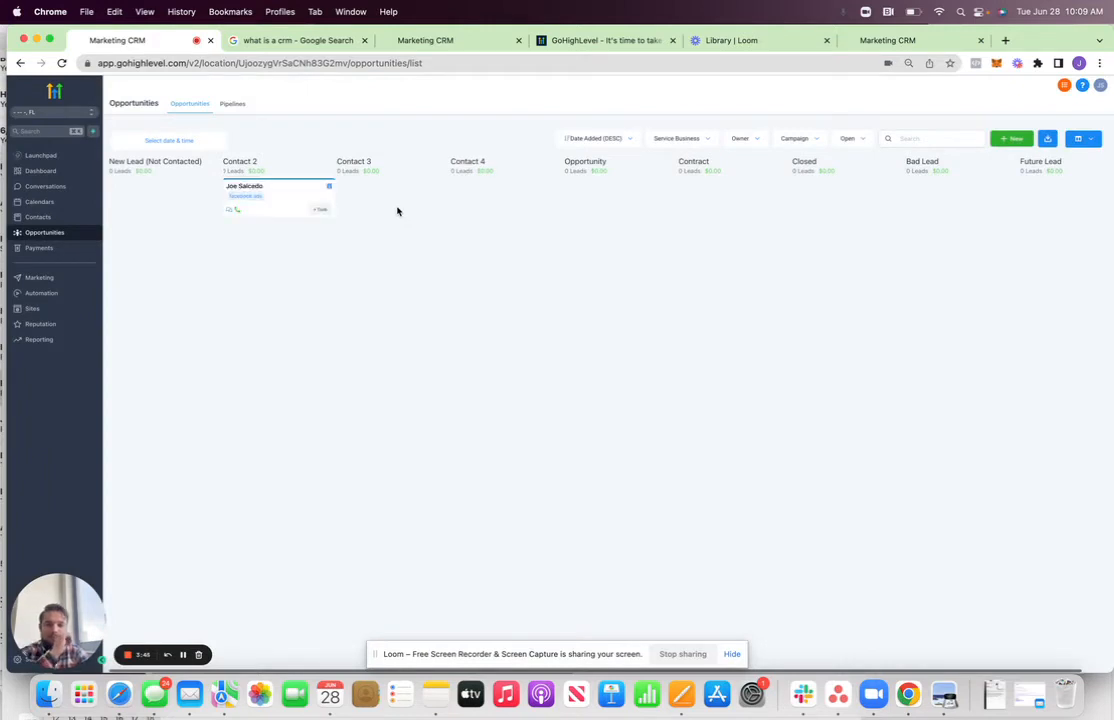
Move the lead's card from Contact 2 to Contact 4 and on to the Opportunity stage.
{"action": "left_click_drag", "start_coordinate": [281, 216], "coordinate": [566, 222]}
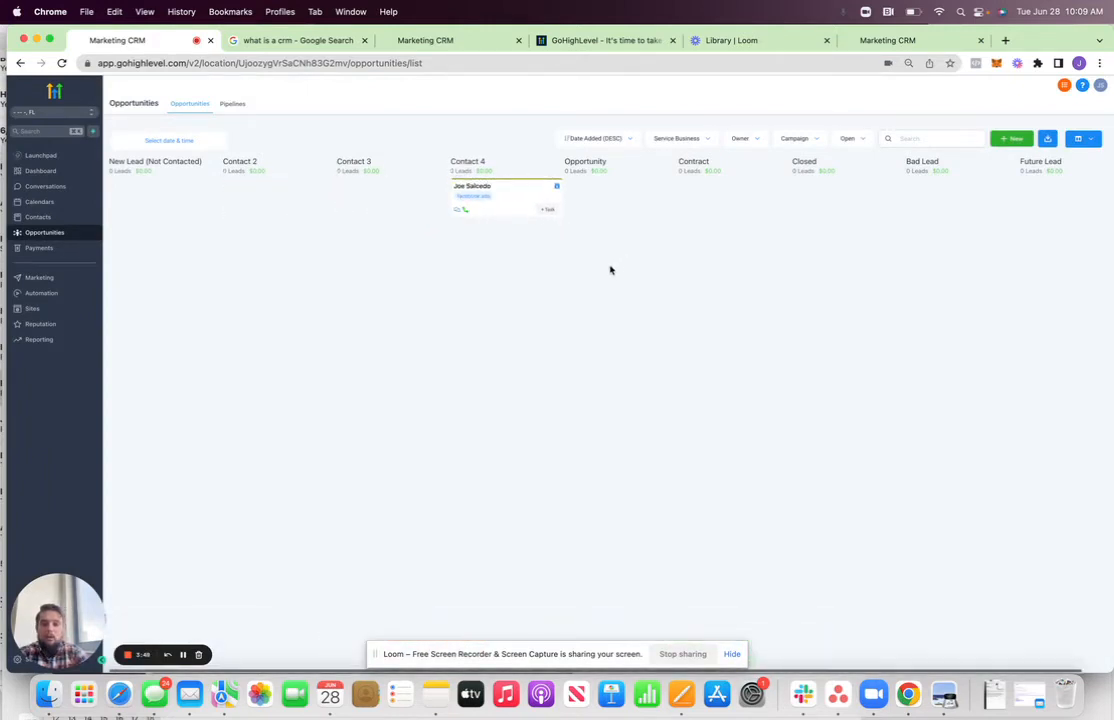
{"action": "scroll", "coordinate": [611, 269], "scroll_direction": "right", "scroll_amount": 1}
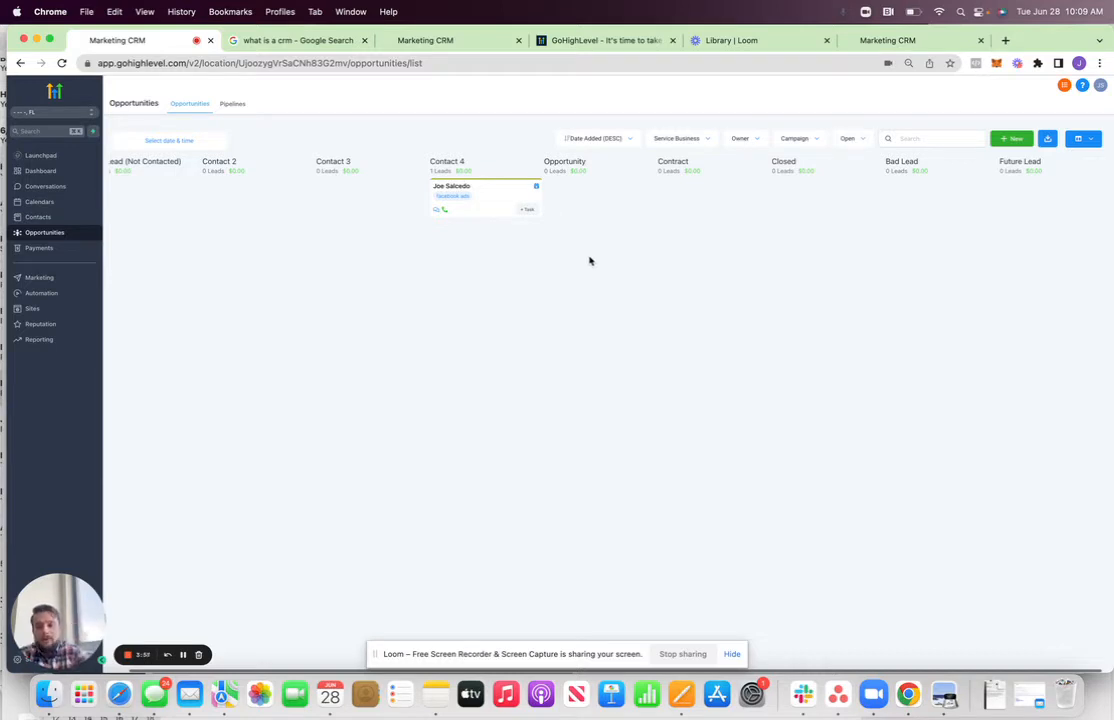
{"action": "left_click_drag", "start_coordinate": [485, 210], "coordinate": [586, 219]}
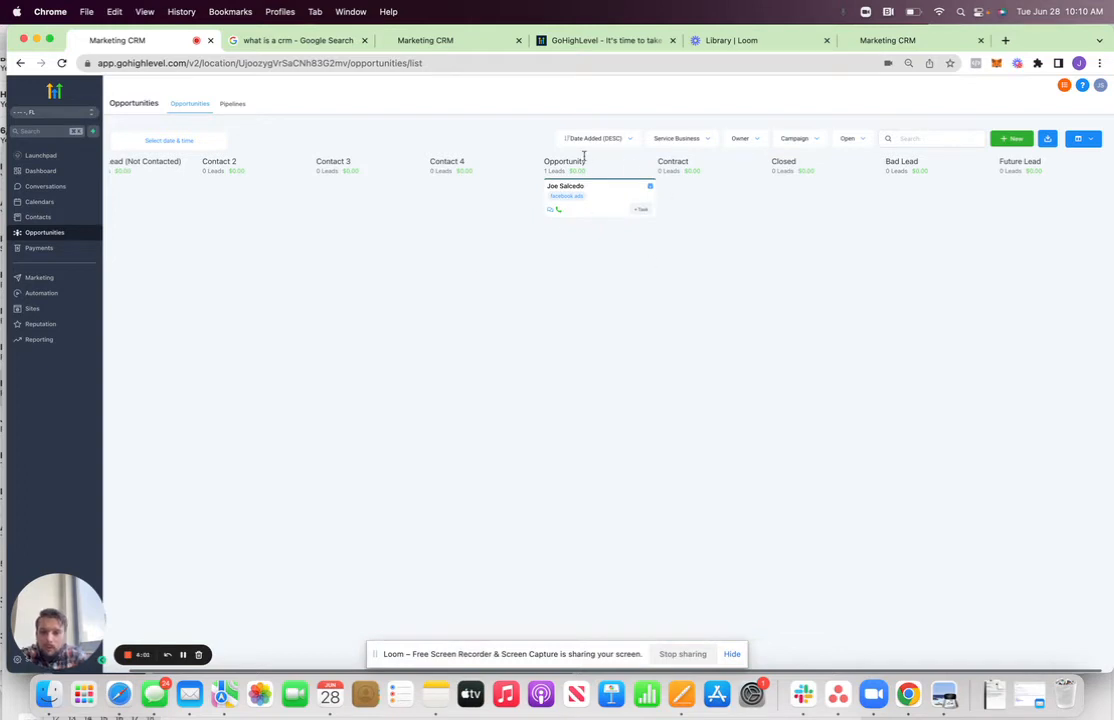
Move the lead's card from the Opportunity stage to Bad Lead and on to Future Lead.
{"action": "scroll", "coordinate": [593, 310], "scroll_direction": "right", "scroll_amount": 1}
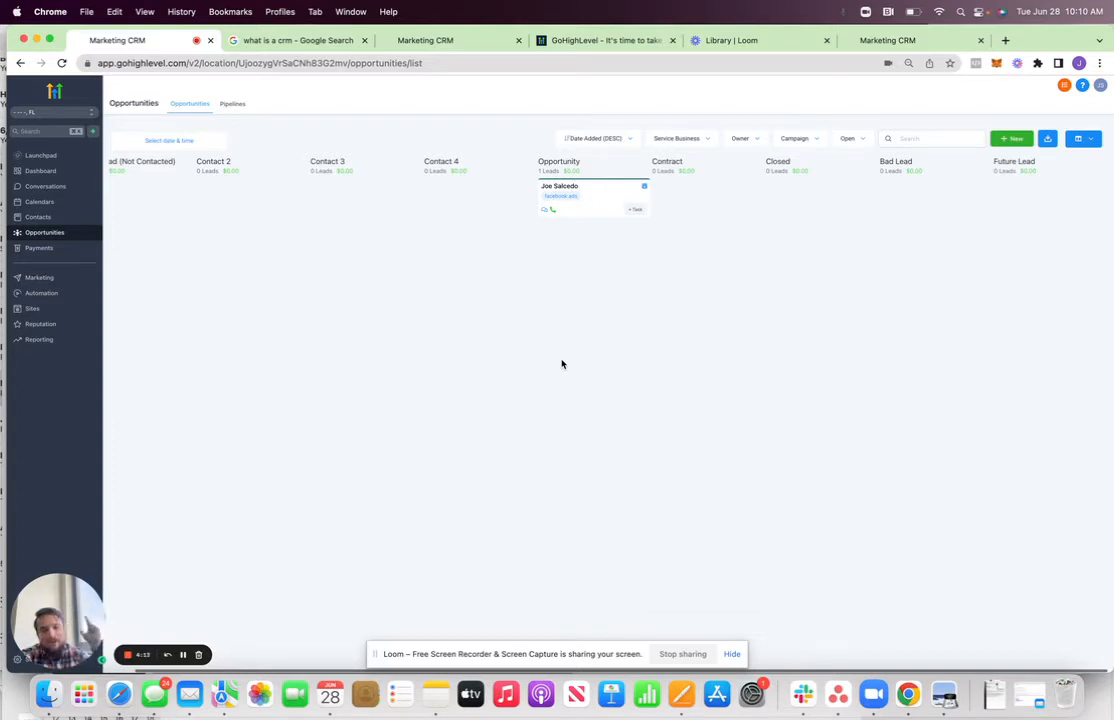
{"action": "left_click_drag", "start_coordinate": [594, 213], "coordinate": [900, 223]}
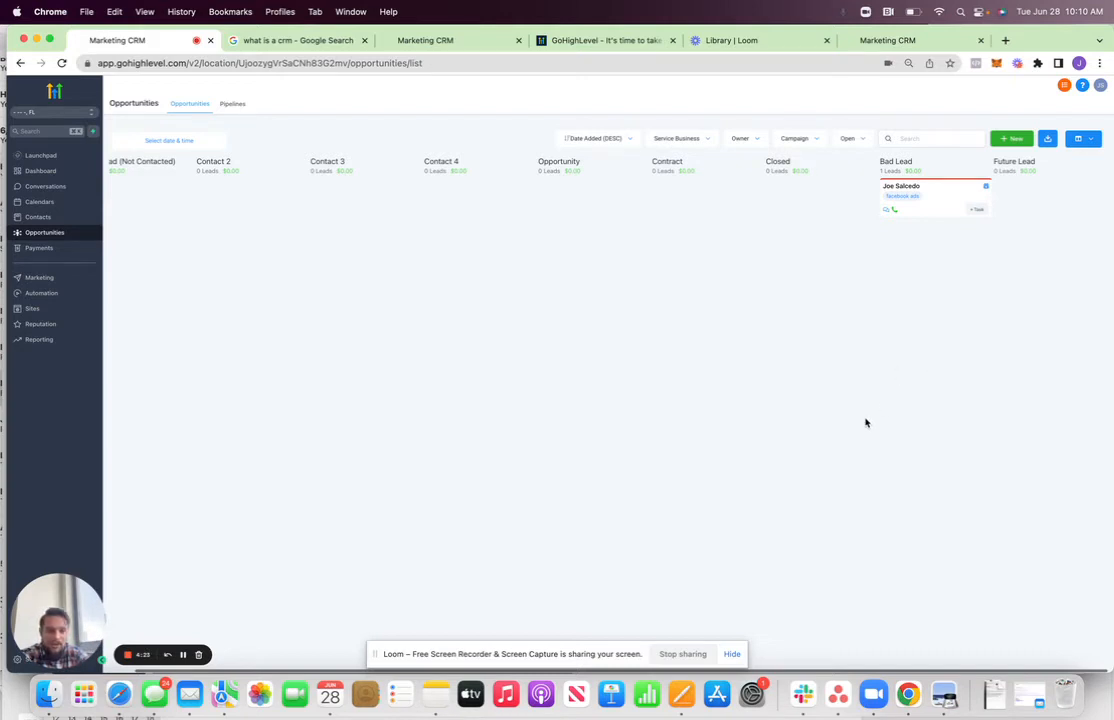
{"action": "left_click_drag", "start_coordinate": [933, 210], "coordinate": [1033, 206]}
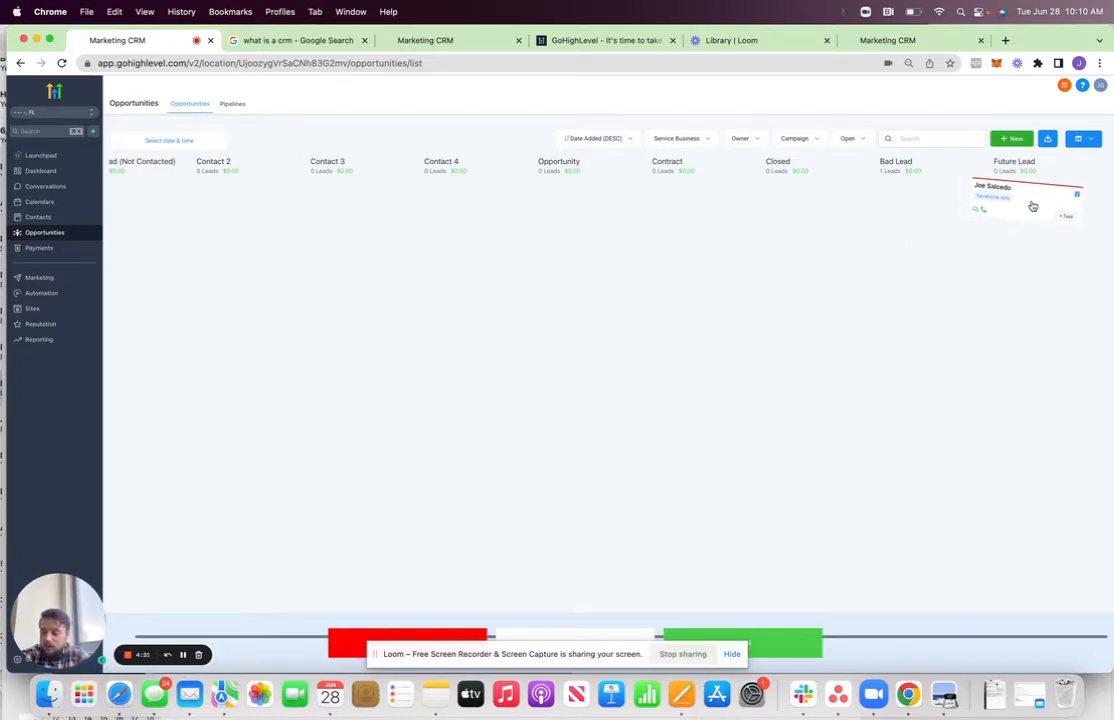
{"action": "left_click_drag", "start_coordinate": [1033, 206], "coordinate": [1033, 206]}
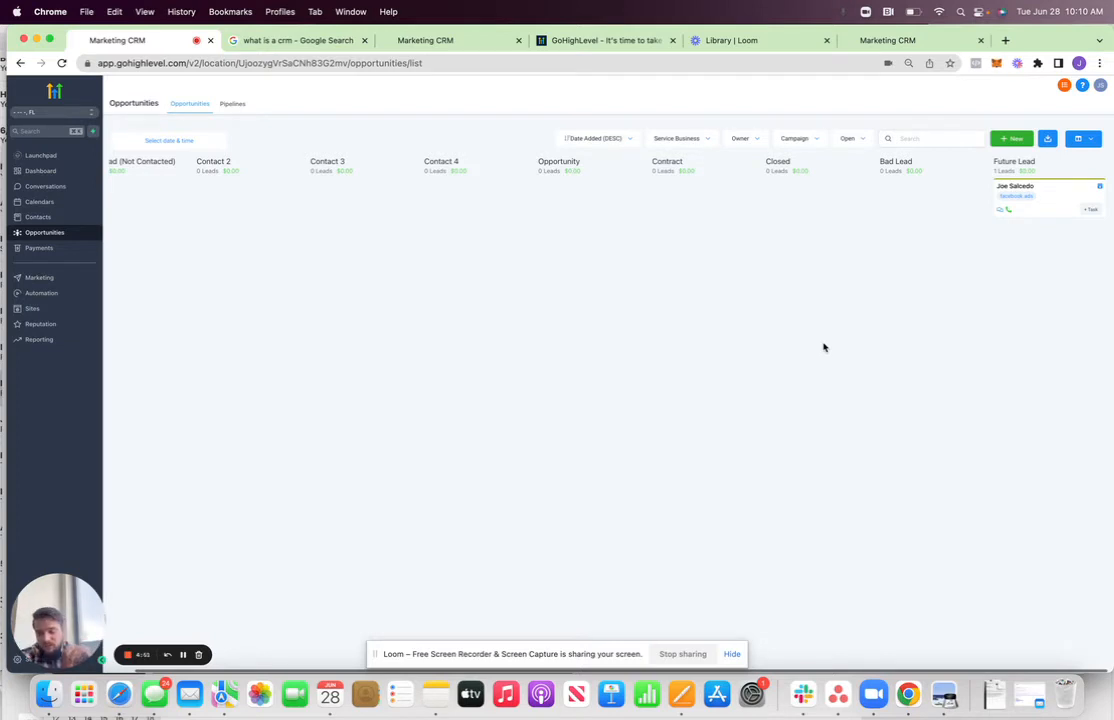
Return the lead's card from Future Lead to New Lead (Not Contacted) and view its notes section.
{"action": "scroll", "coordinate": [824, 347], "scroll_direction": "left", "scroll_amount": 2}
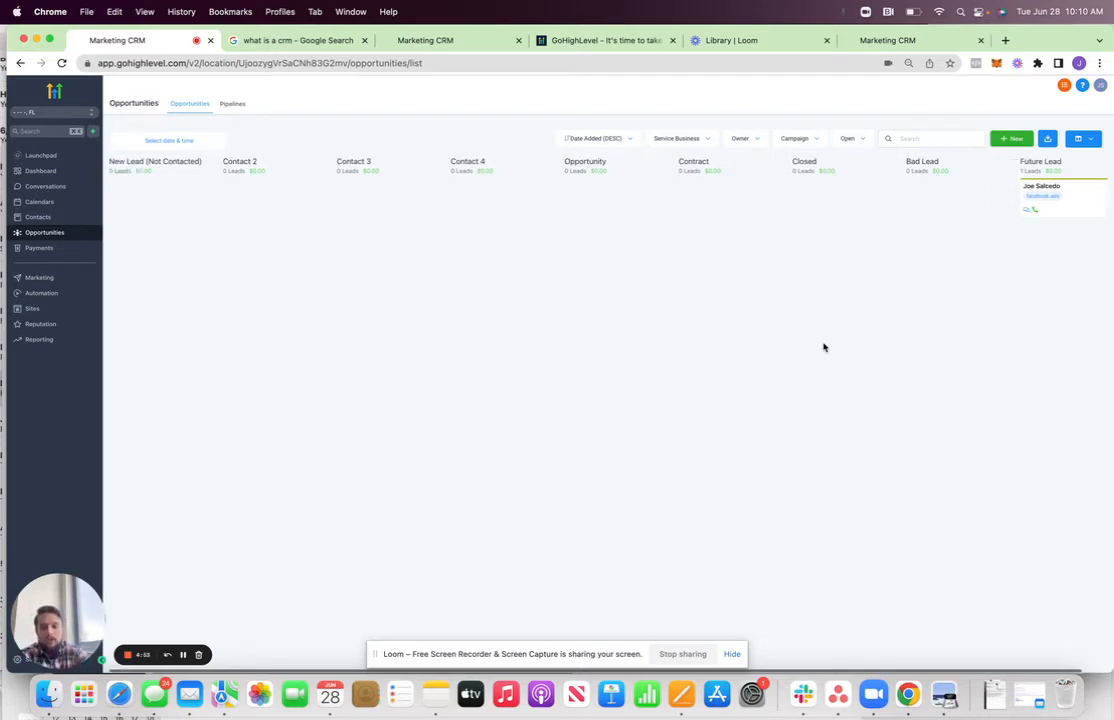
{"action": "left_click_drag", "start_coordinate": [1065, 204], "coordinate": [172, 222]}
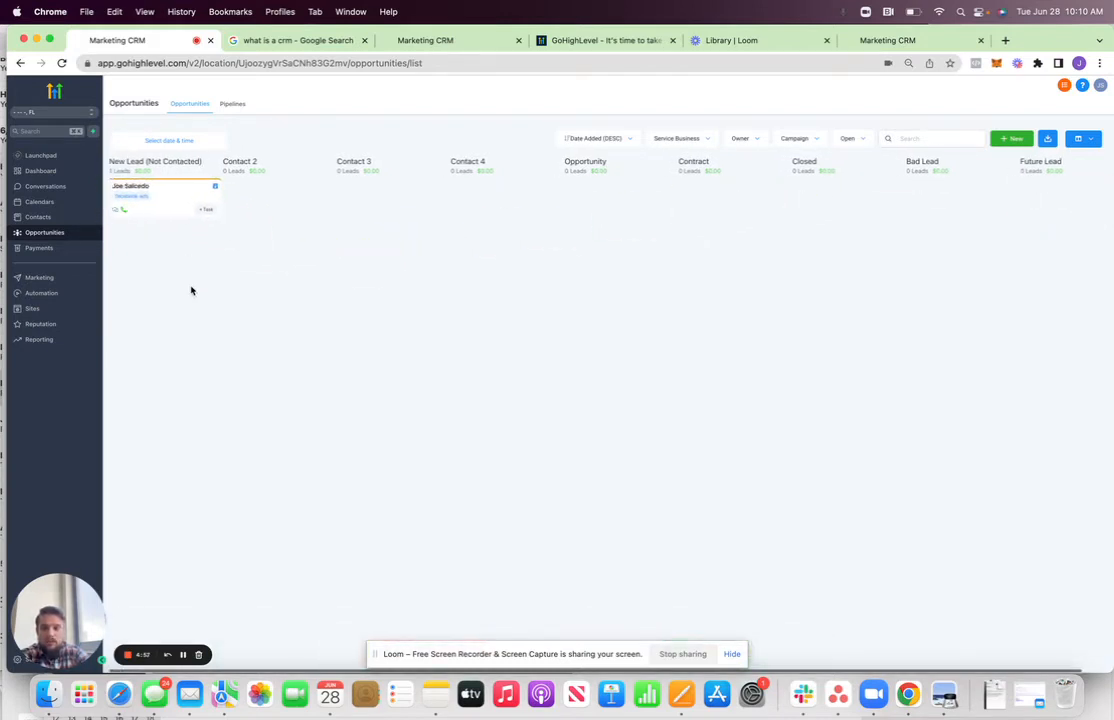
{"action": "left_click", "coordinate": [180, 215]}
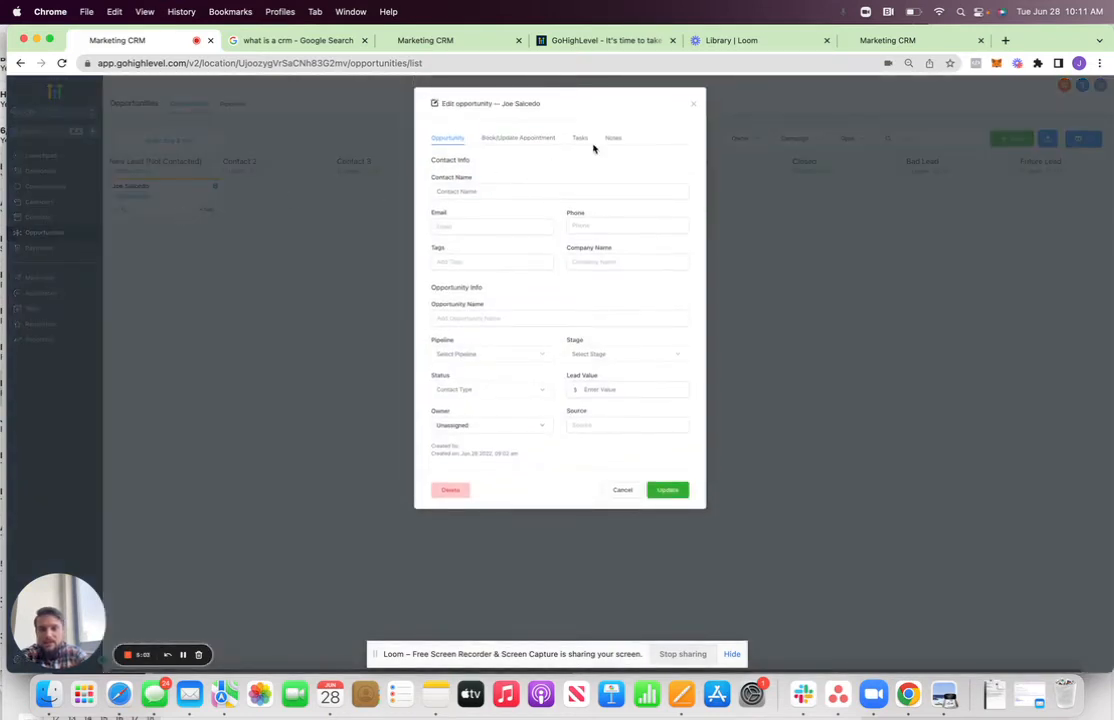
{"action": "left_click", "coordinate": [613, 138]}
{"action": "left_click", "coordinate": [692, 104]}
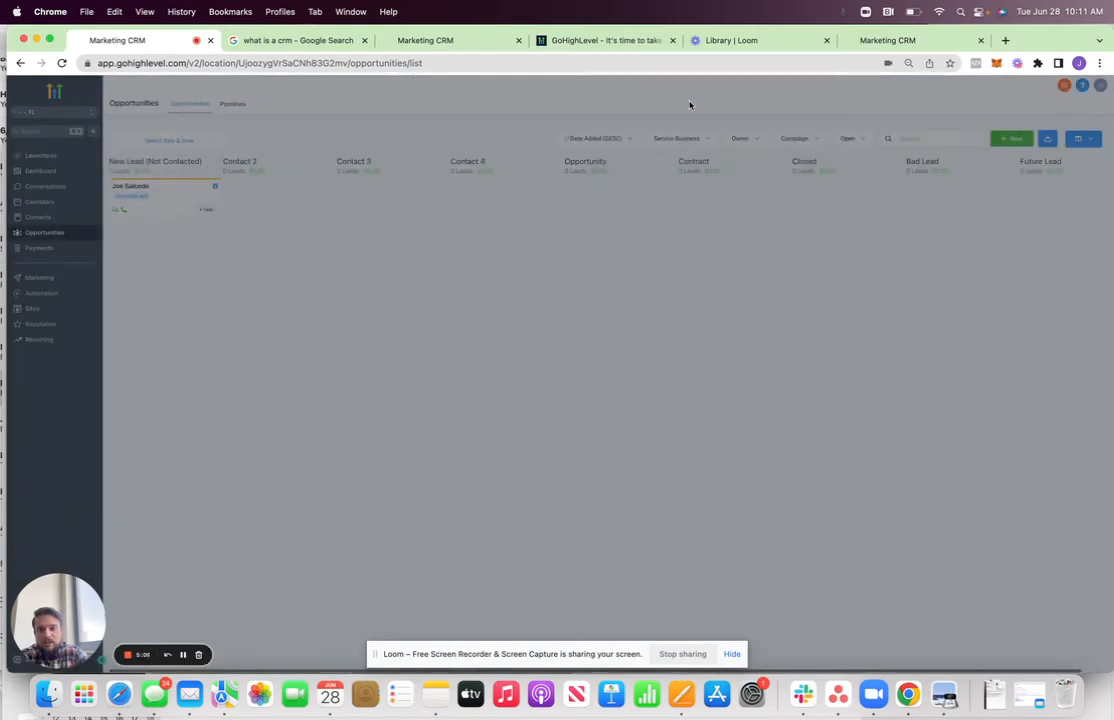
Move the lead's card from New Lead (Not Contacted) to Contact 3 and view its notes there.
{"action": "left_click_drag", "start_coordinate": [162, 214], "coordinate": [376, 218]}
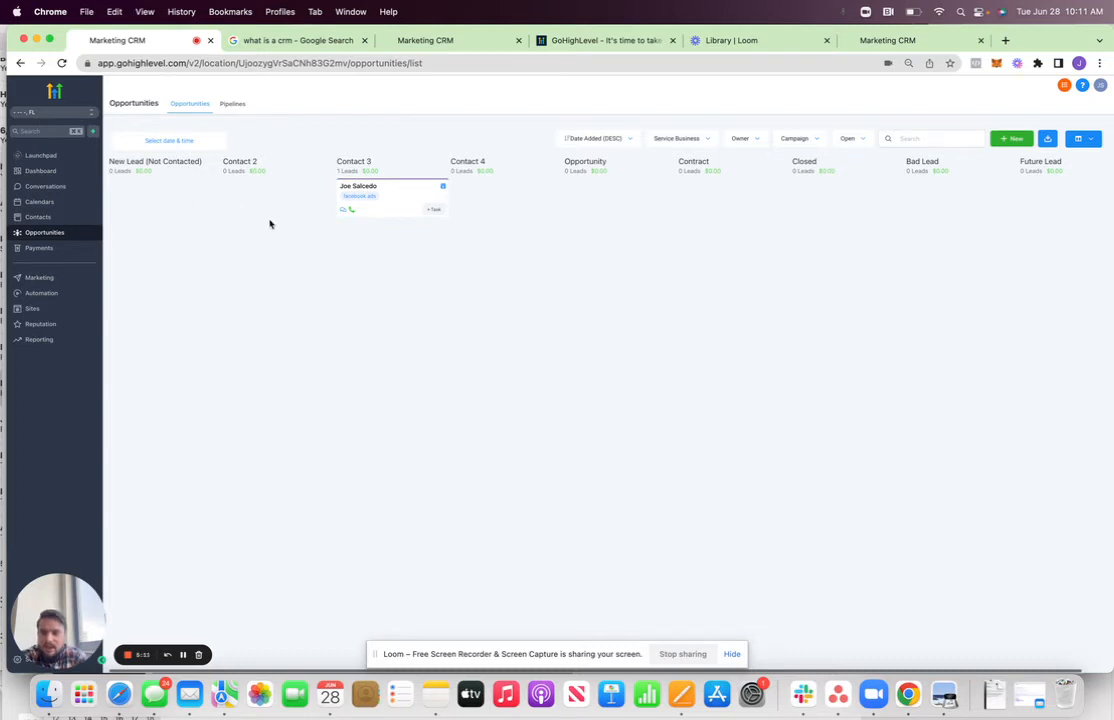
{"action": "left_click", "coordinate": [405, 219]}
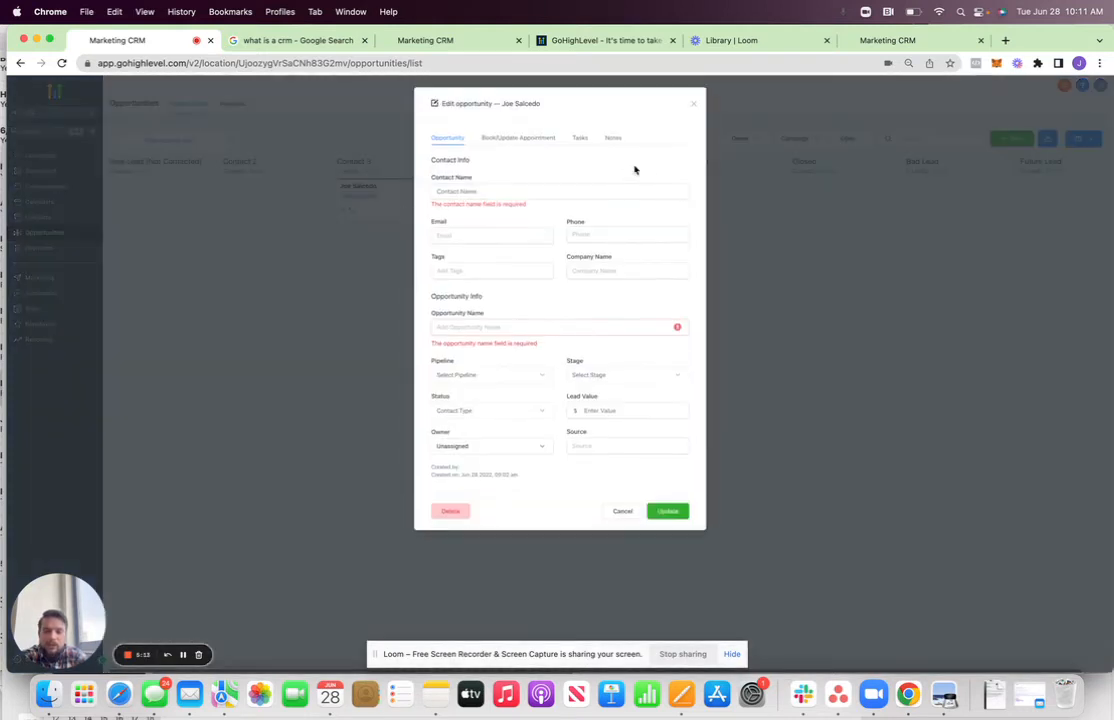
{"action": "left_click", "coordinate": [613, 137]}
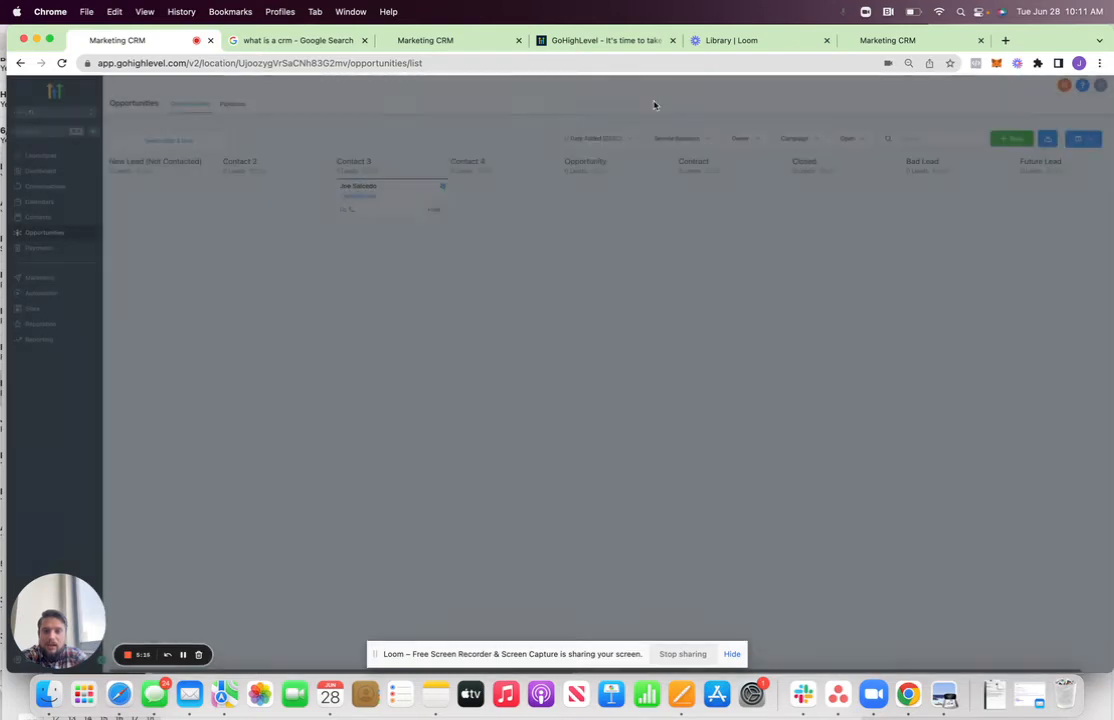
{"action": "left_click", "coordinate": [693, 103]}
Move the lead to the Opportunity stage and save the note "Call was 30 minutes long - looking for a new roof in Dallas, TX - 2,000 sq ft.".
{"action": "left_click_drag", "start_coordinate": [407, 209], "coordinate": [629, 236]}
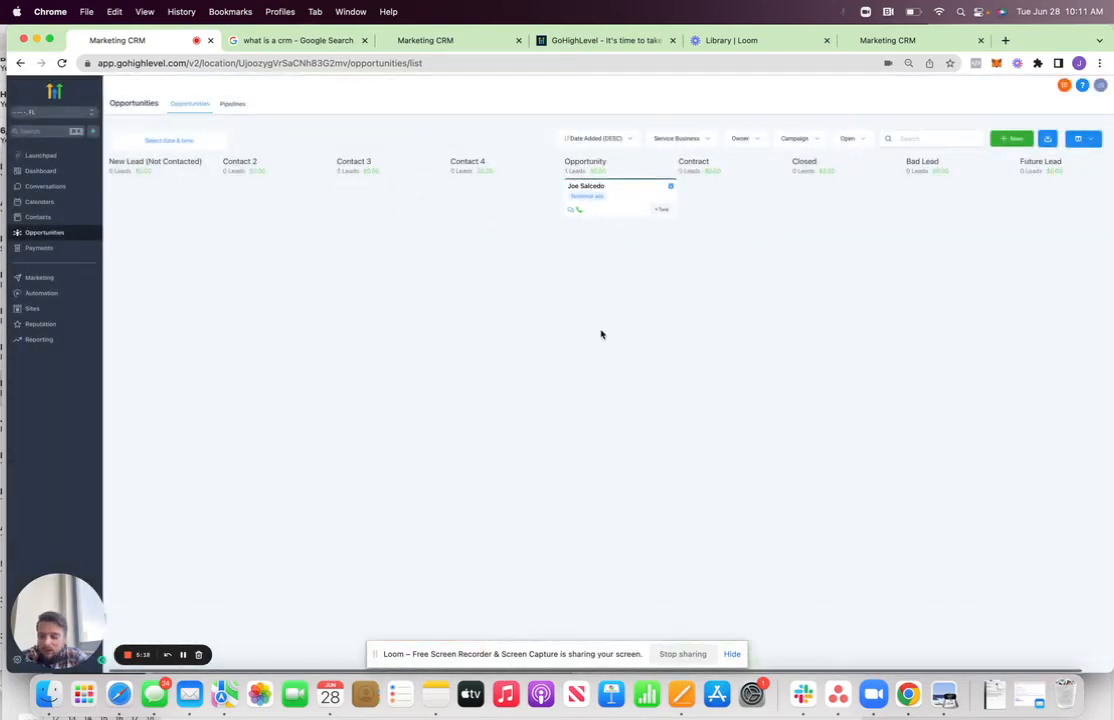
{"action": "left_click", "coordinate": [625, 208]}
{"action": "left_click", "coordinate": [616, 139]}
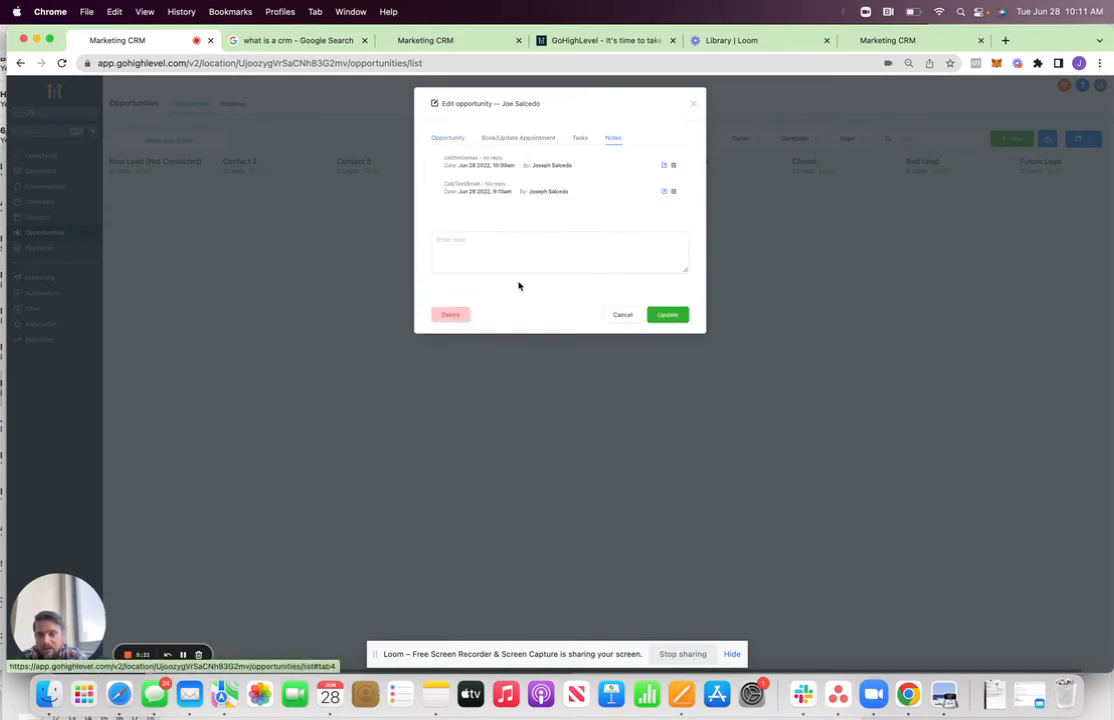
{"action": "left_click", "coordinate": [522, 251]}
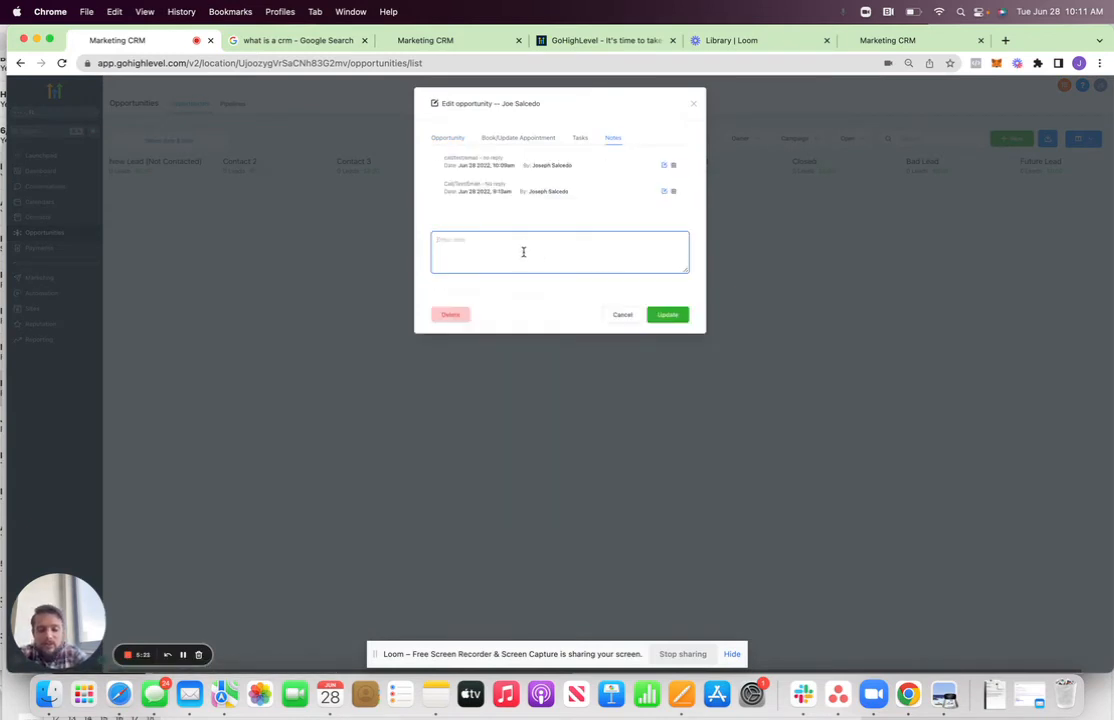
{"action": "type", "text": "Call wa"}
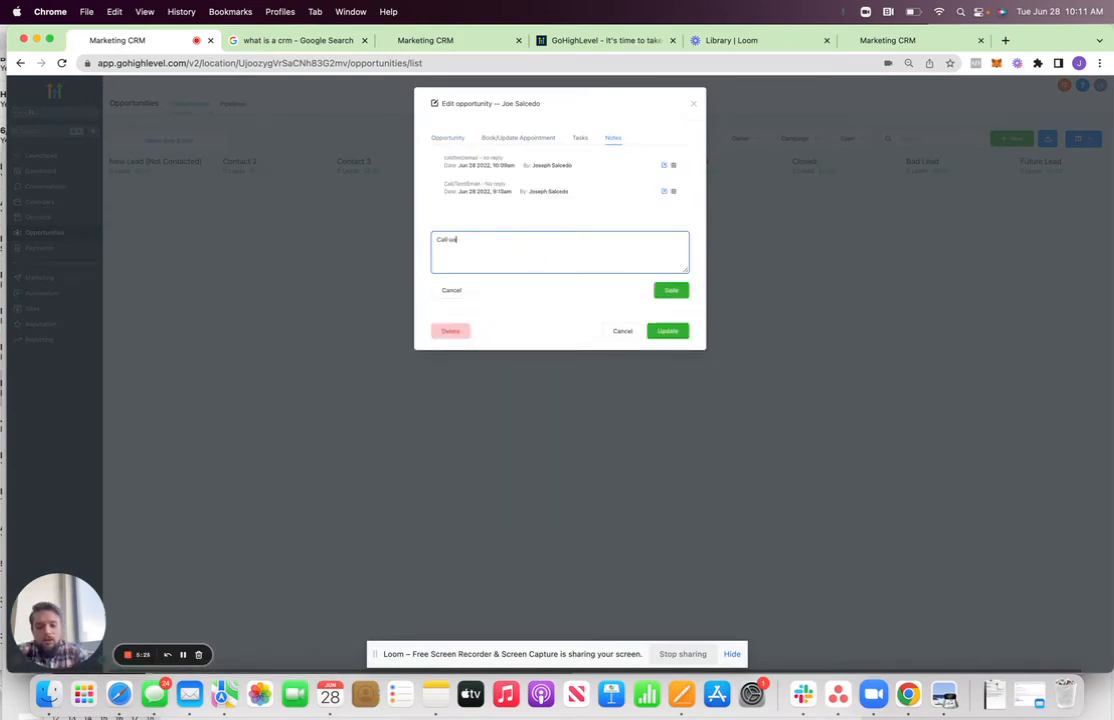
{"action": "type", "text": "s 30 minutes long"}
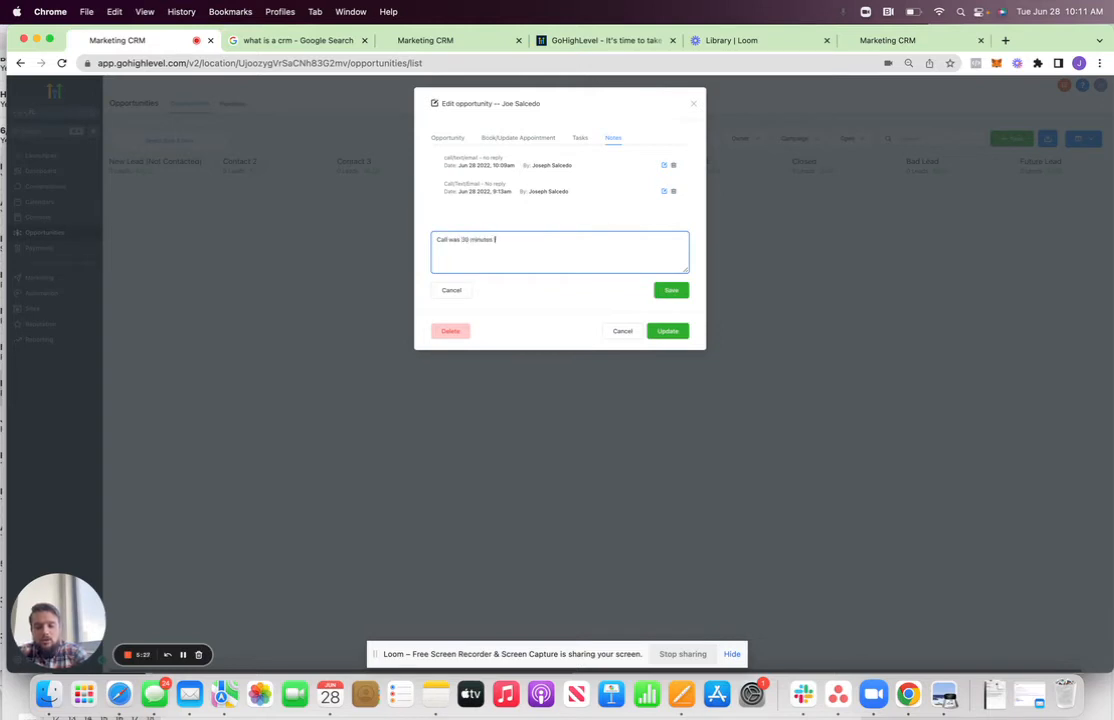
{"action": "type", "text": " - looking"}
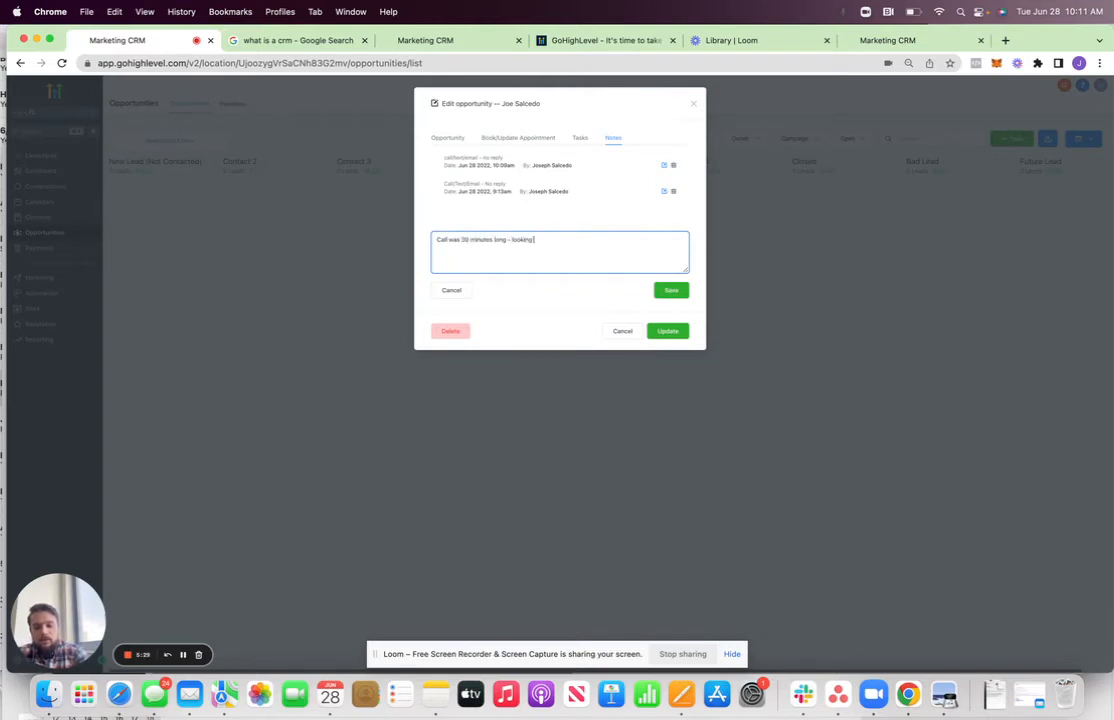
{"action": "type", "text": " for a new roo"}
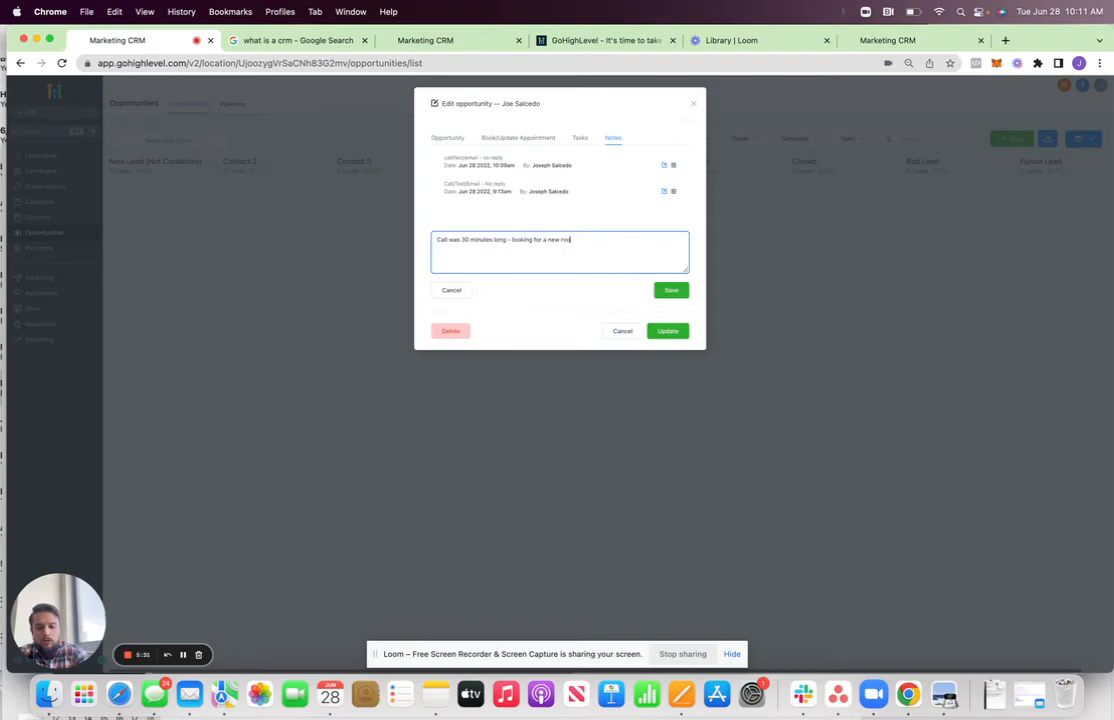
{"action": "type", "text": "f in Dallas"}
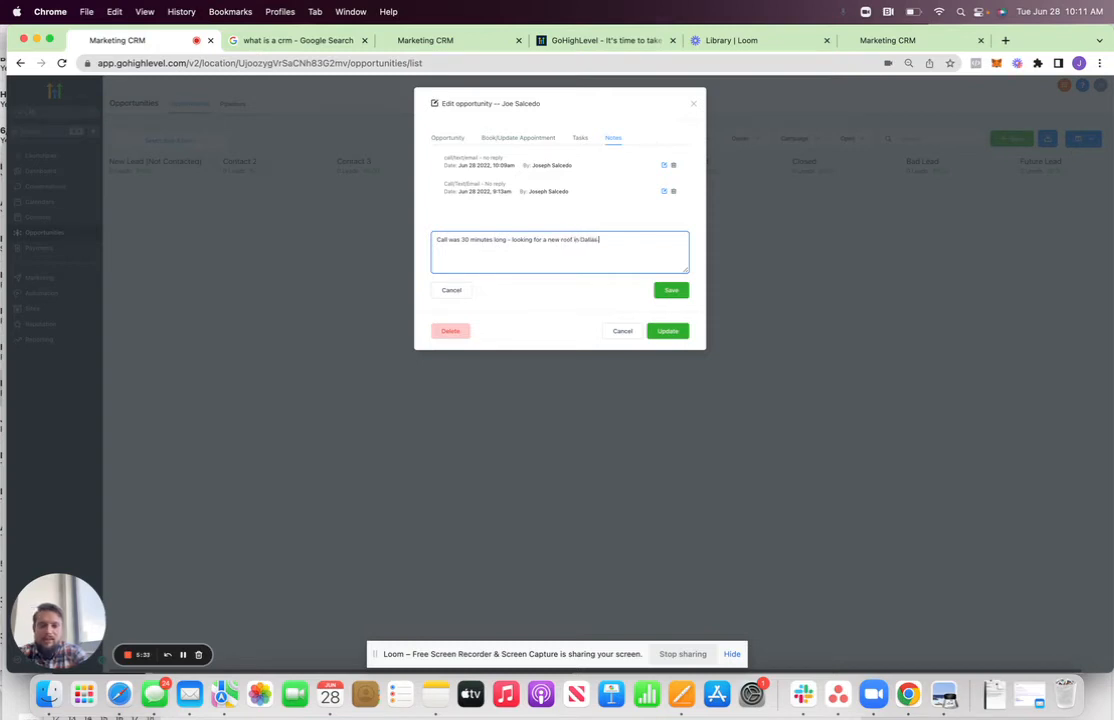
{"action": "type", "text": ", TX"}
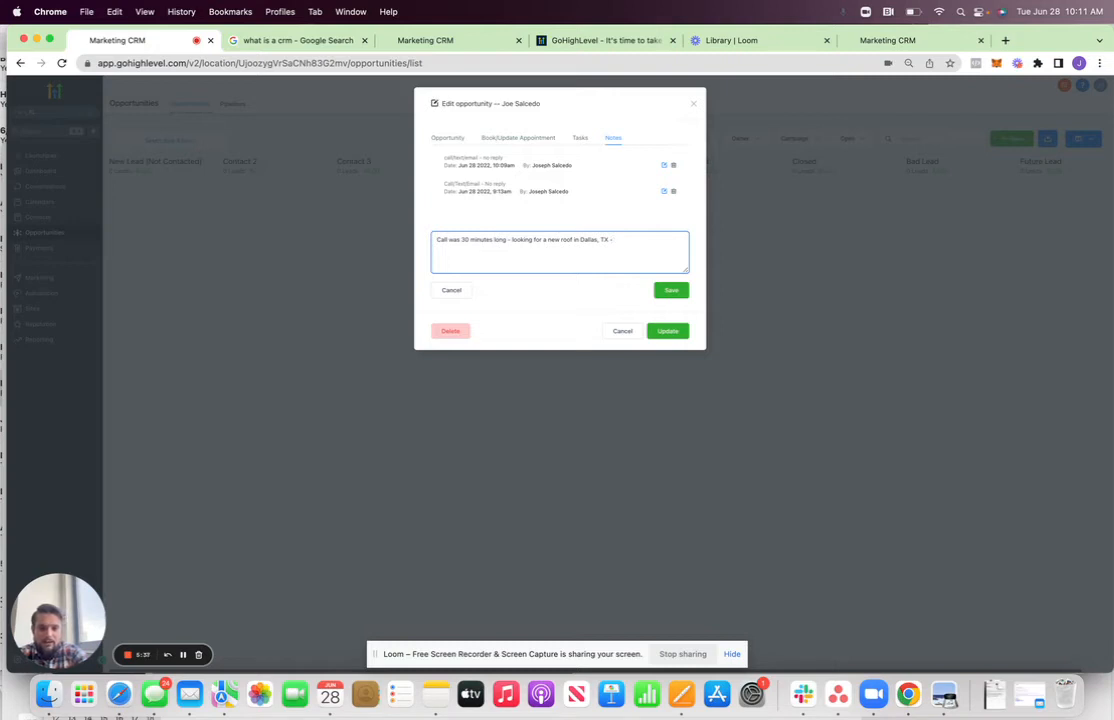
{"action": "type", "text": " - 2,000 sq"}
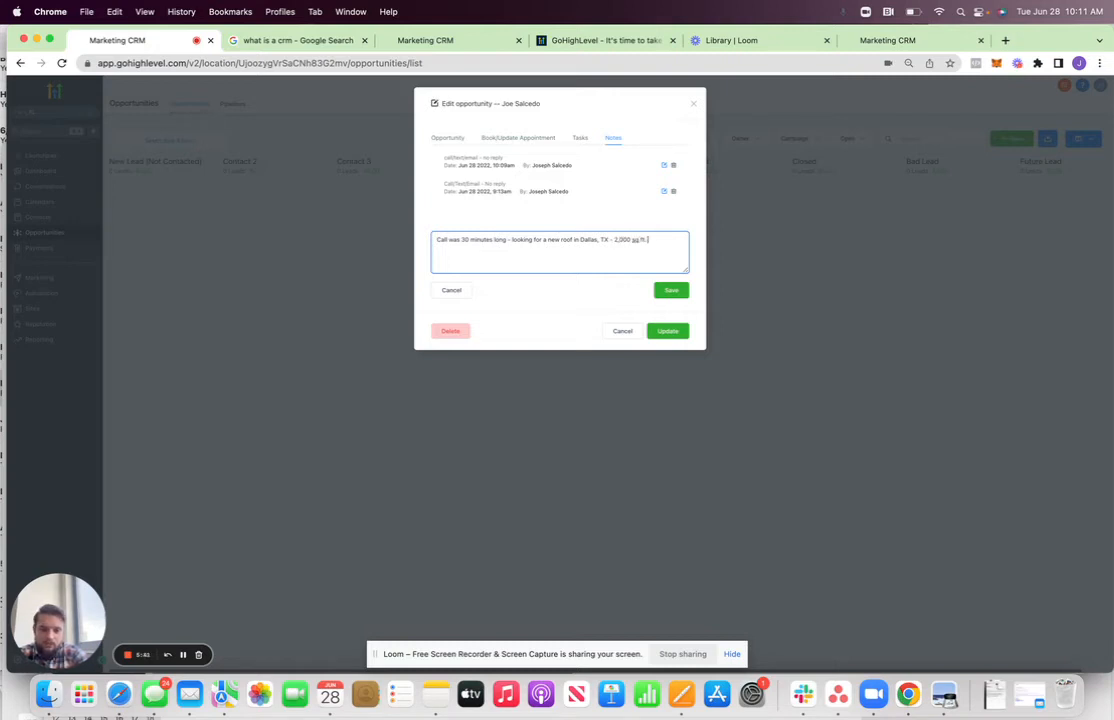
{"action": "type", "text": " ft."}
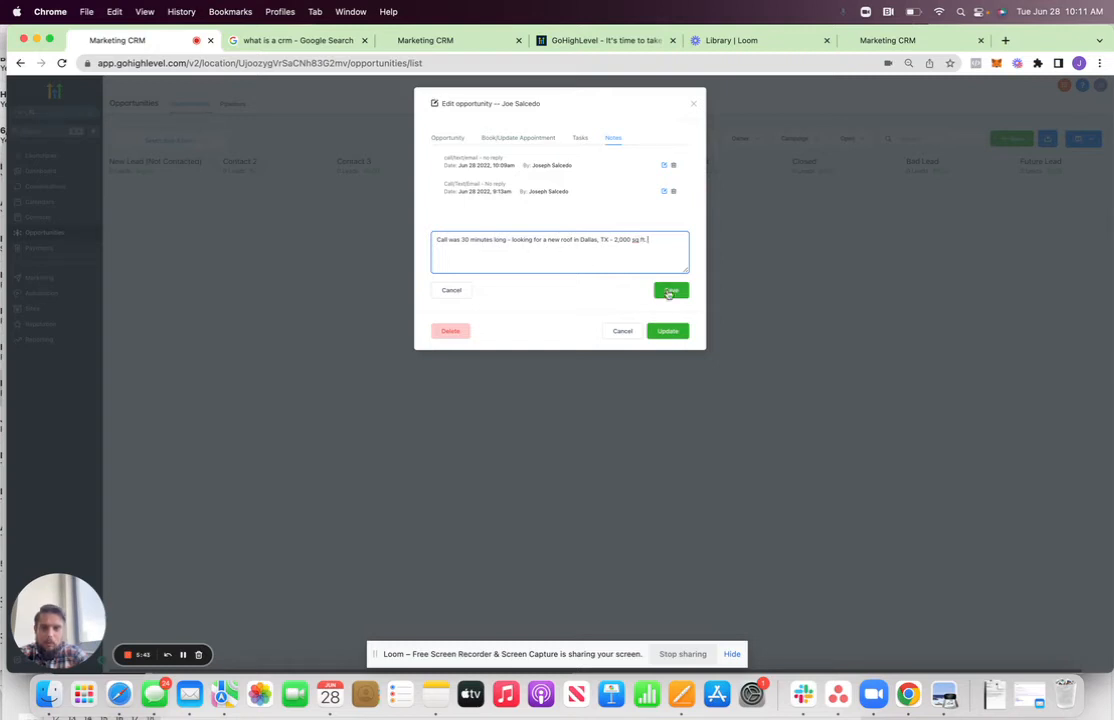
{"action": "left_click", "coordinate": [679, 293]}
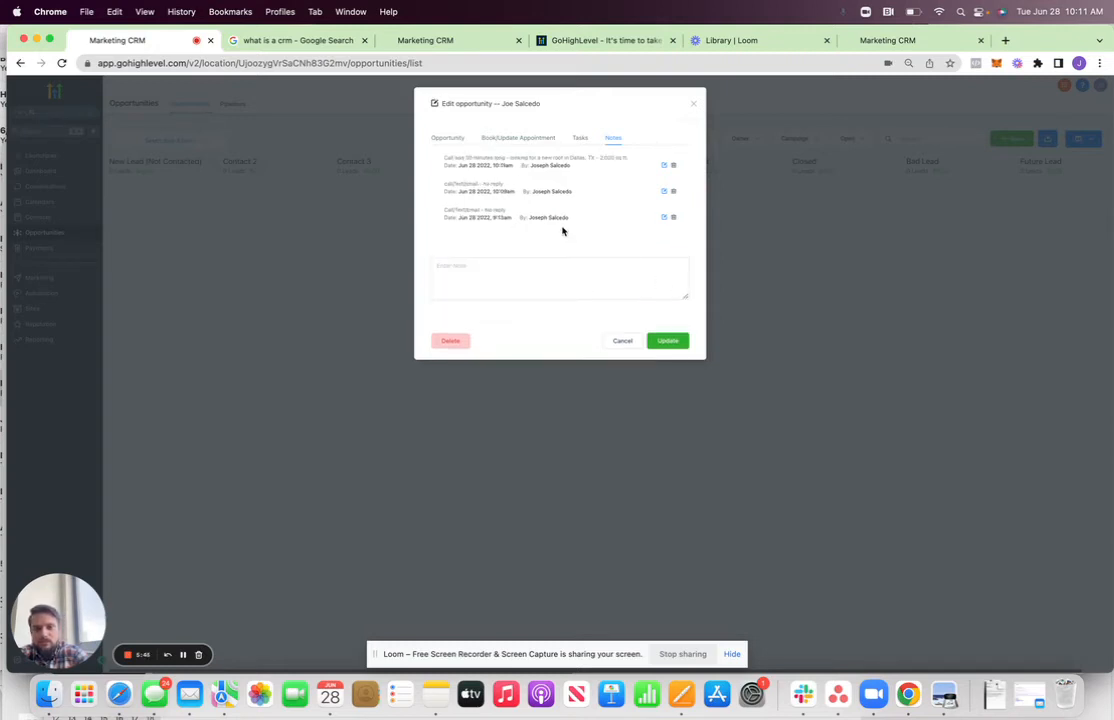
Set the lead value to 20000 in the opportunity's details and update the opportunity.
{"action": "left_click", "coordinate": [446, 140]}
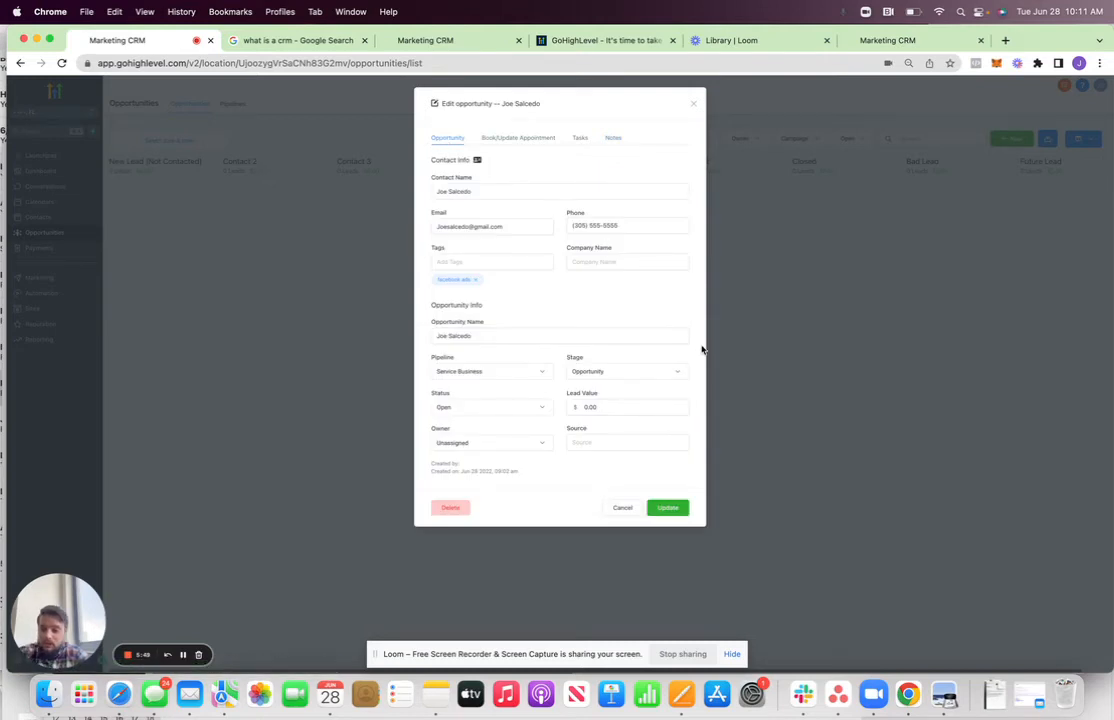
{"action": "left_click", "coordinate": [624, 409]}
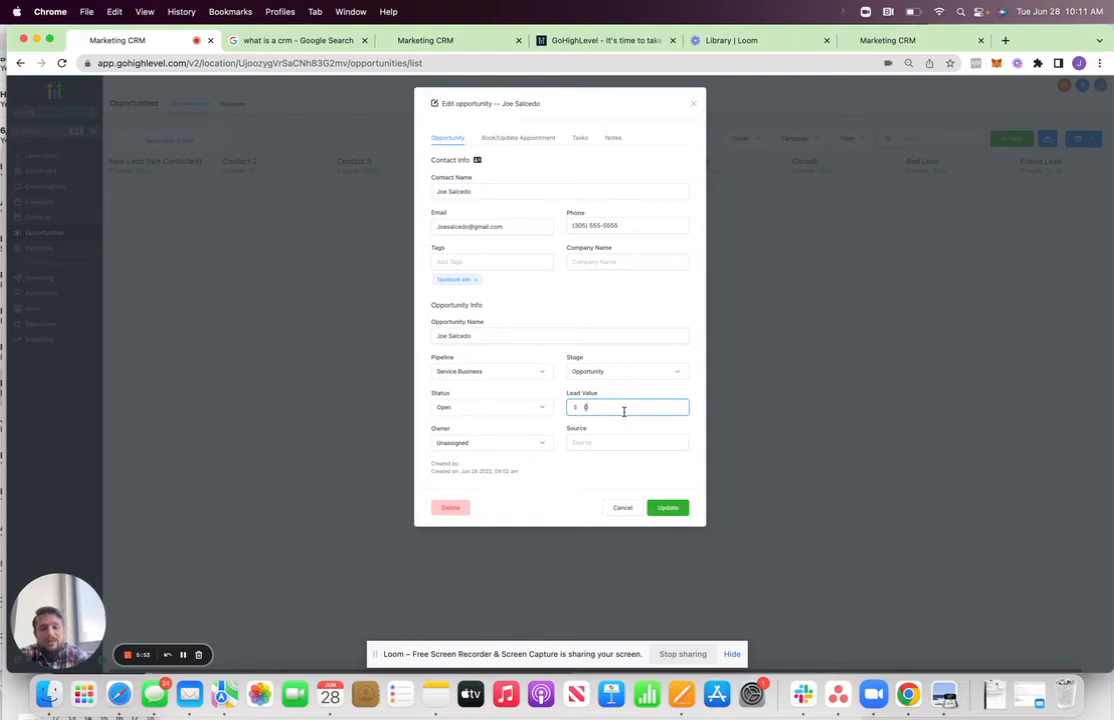
{"action": "type", "text": "20000"}
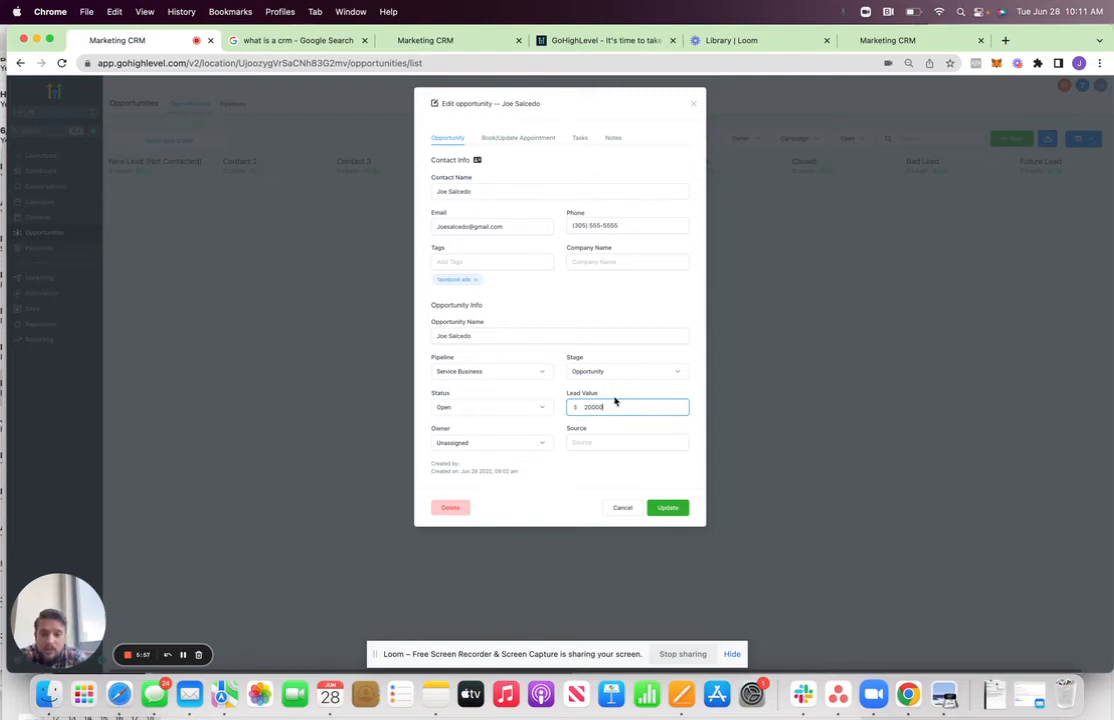
{"action": "left_click", "coordinate": [673, 512]}
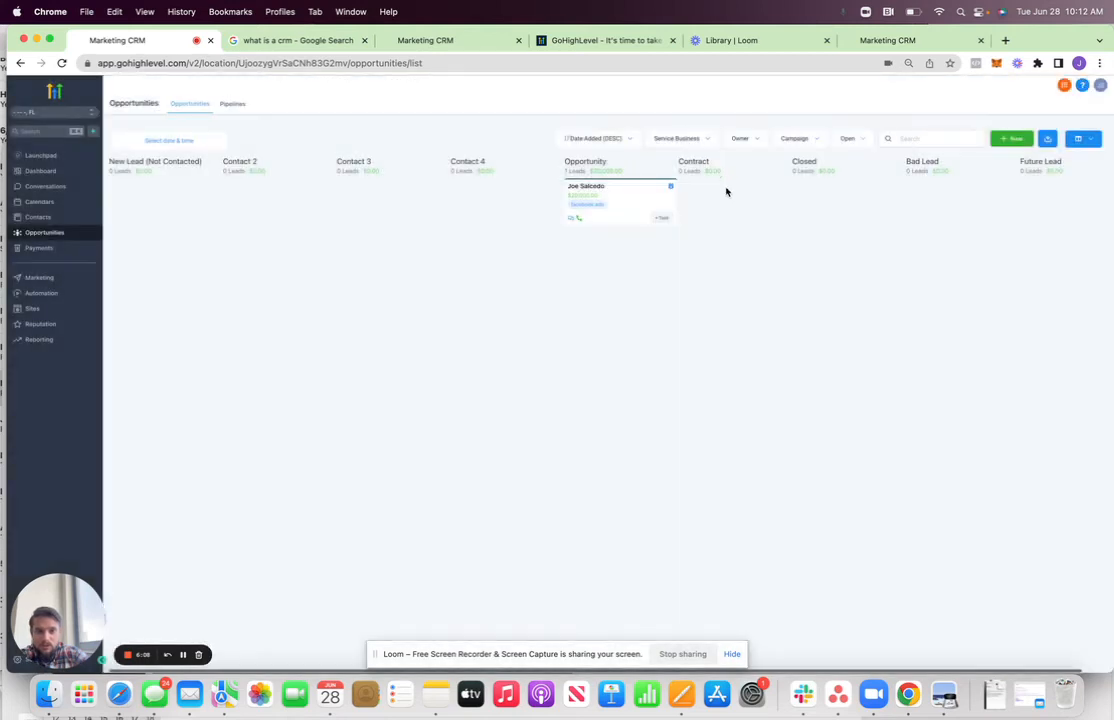
Move the lead's card from the Opportunity stage to Closed and back to New Lead (Not Contacted).
{"action": "left_click_drag", "start_coordinate": [605, 210], "coordinate": [822, 217]}
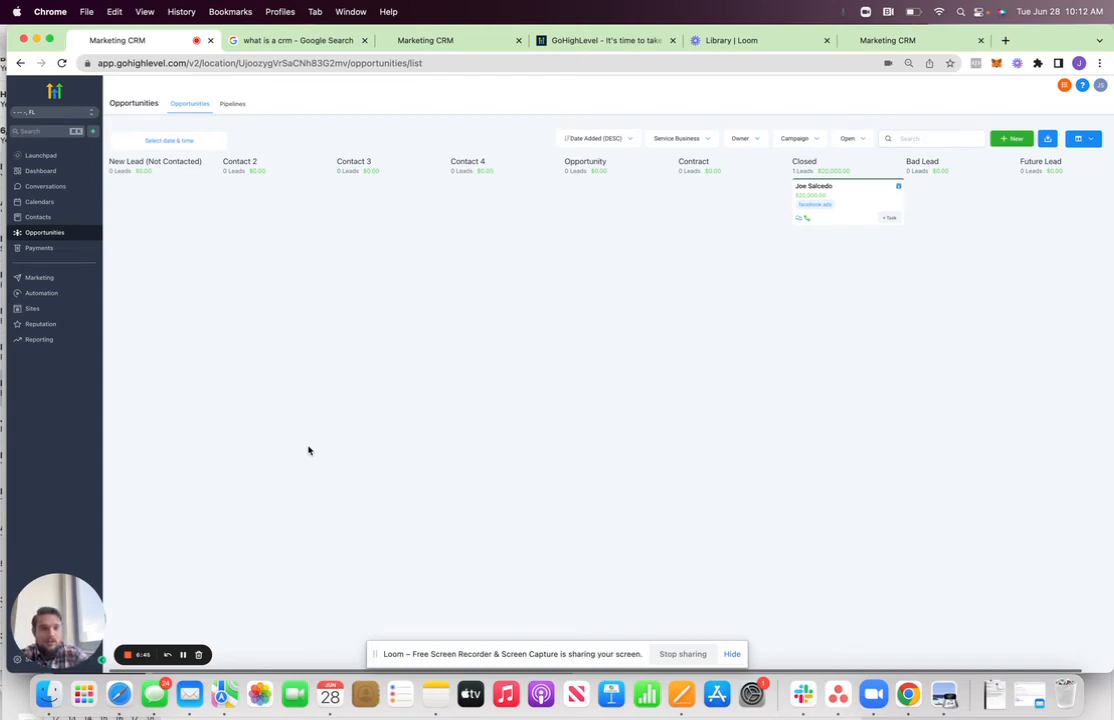
{"action": "left_click_drag", "start_coordinate": [870, 199], "coordinate": [185, 205]}
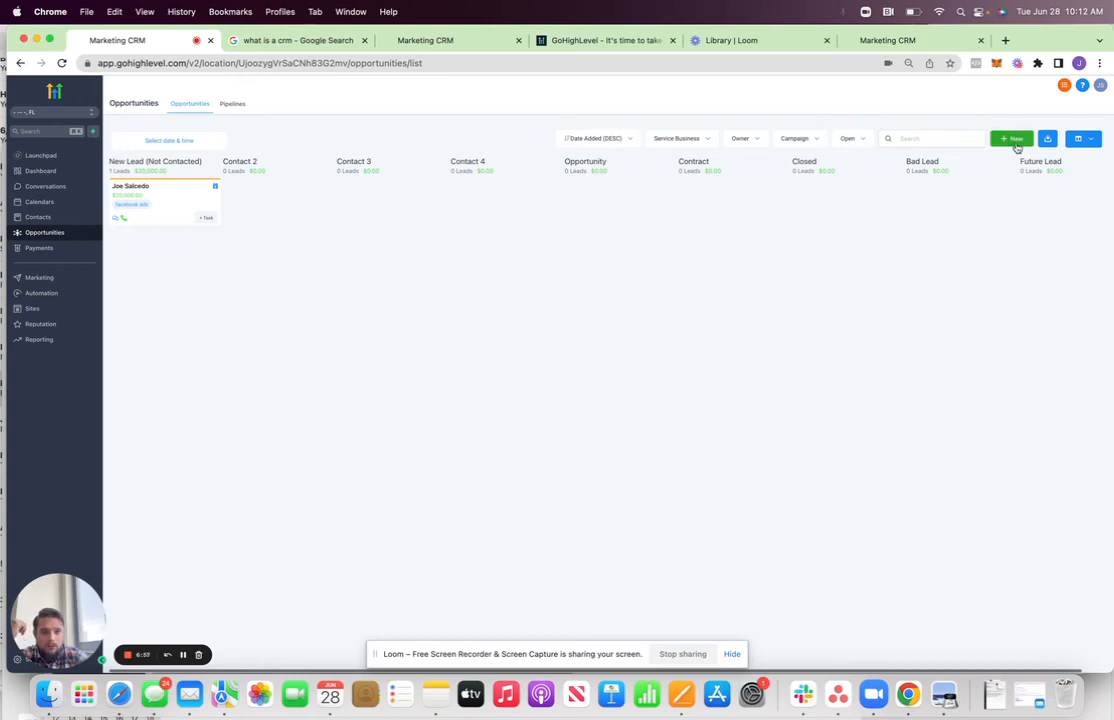
View the blank form for adding a new opportunity, and check the notes section of the existing lead.
{"action": "left_click", "coordinate": [1015, 138]}
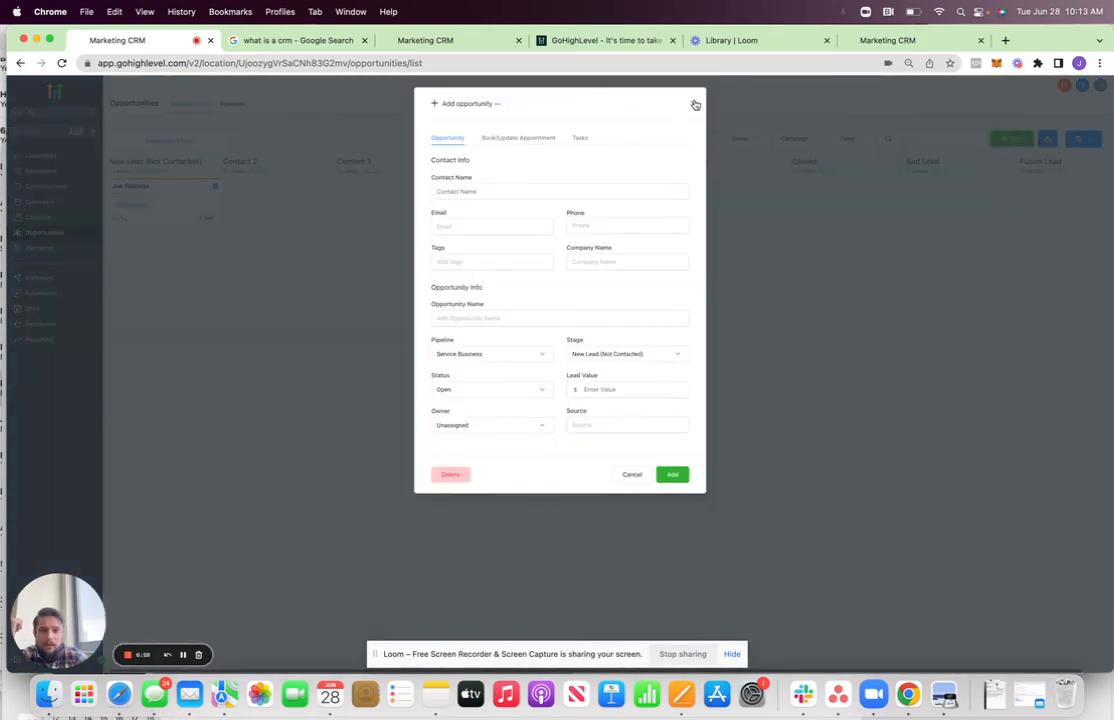
{"action": "left_click", "coordinate": [695, 105]}
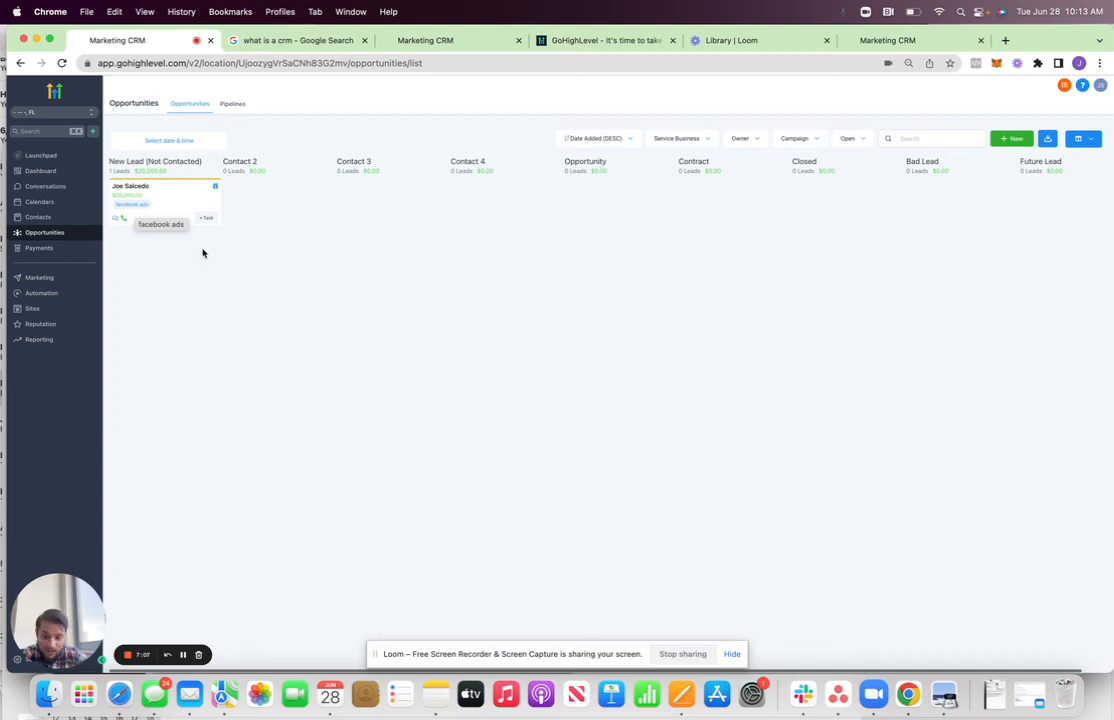
{"action": "left_click", "coordinate": [182, 204]}
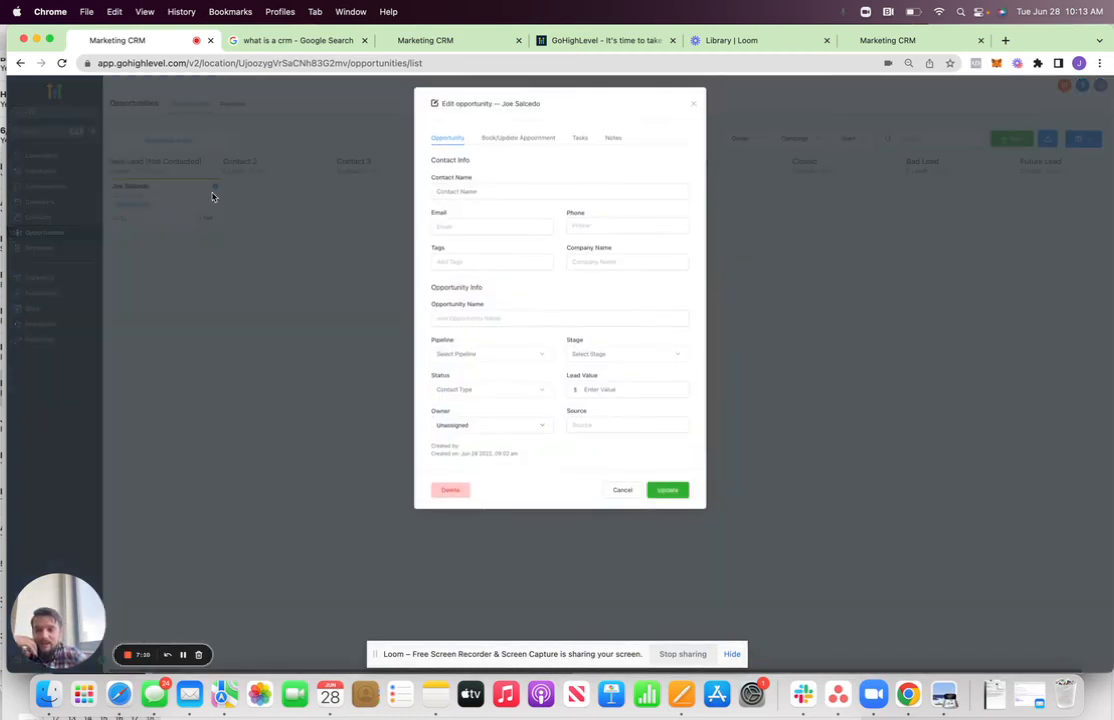
{"action": "left_click", "coordinate": [613, 139]}
{"action": "left_click", "coordinate": [693, 104]}
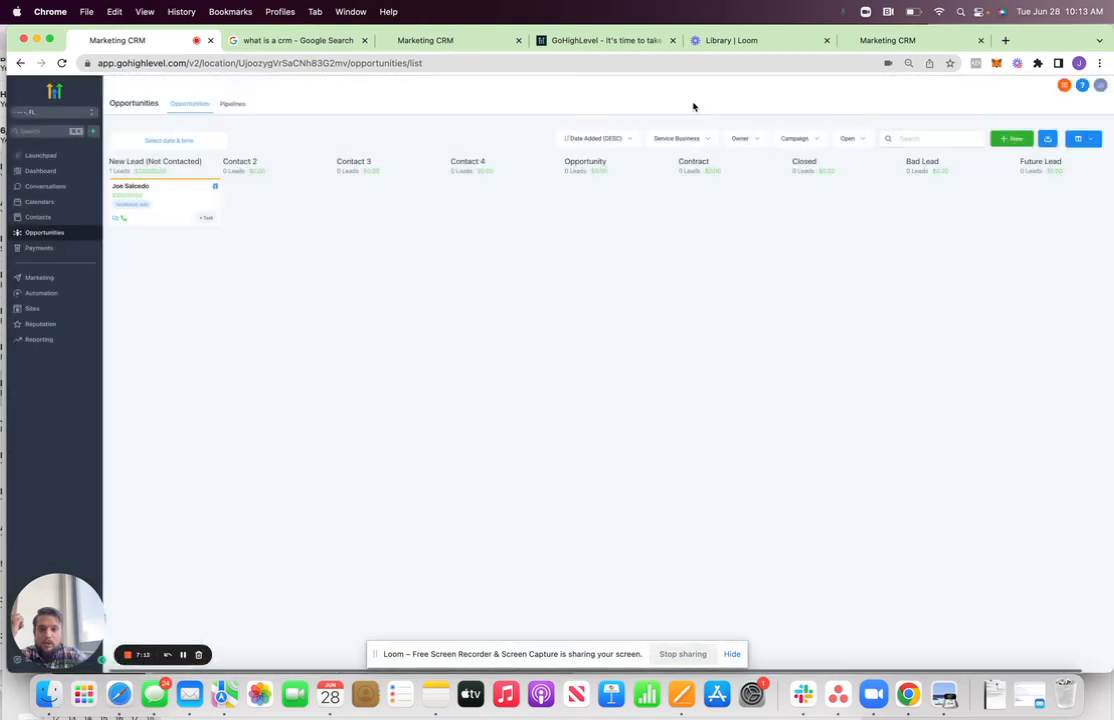
Move the lead's card from New Lead (Not Contacted) to Contact 4 and go to the Opportunities page.
{"action": "left_click_drag", "start_coordinate": [157, 206], "coordinate": [475, 226]}
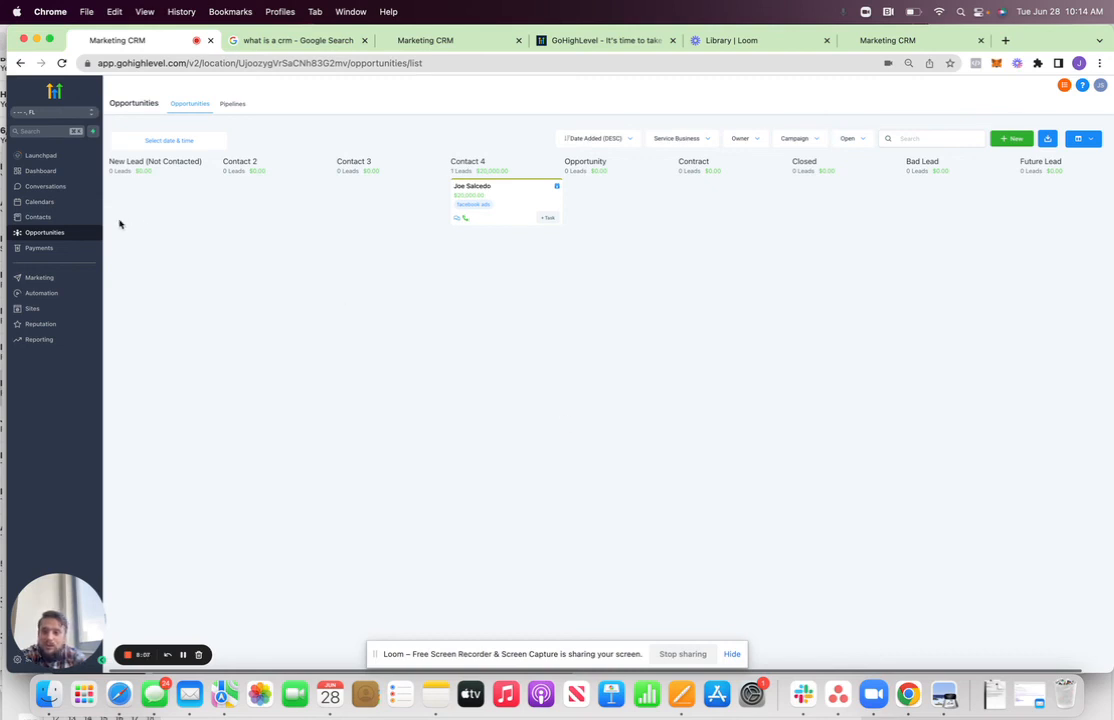
{"action": "left_click", "coordinate": [68, 233]}
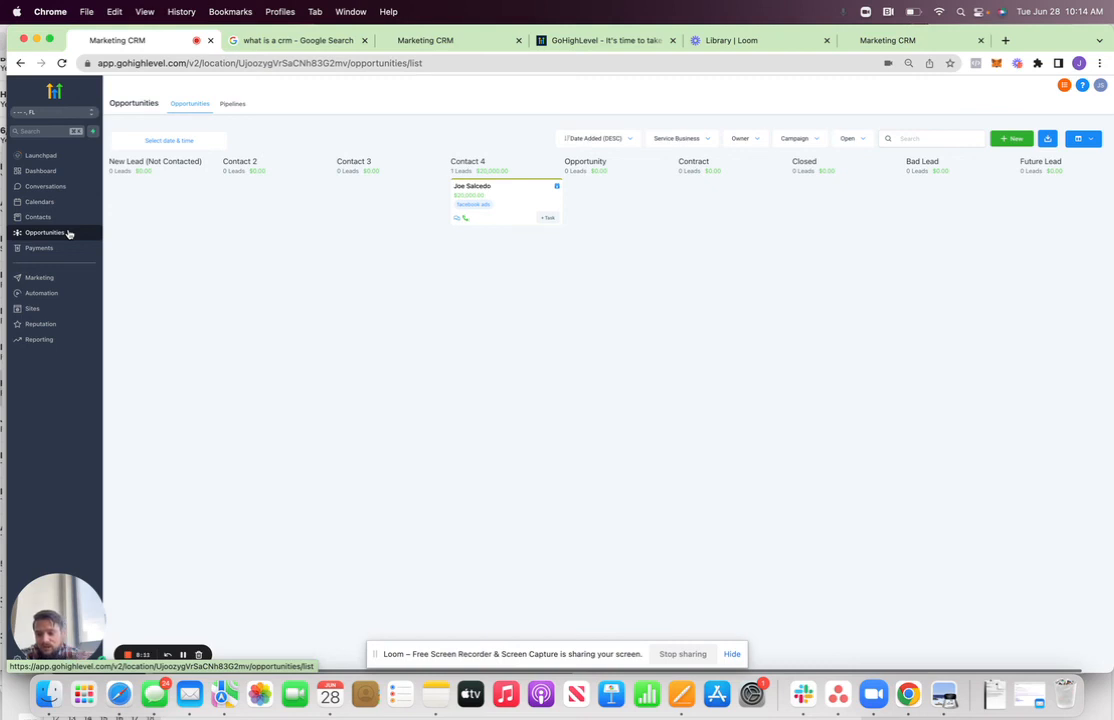